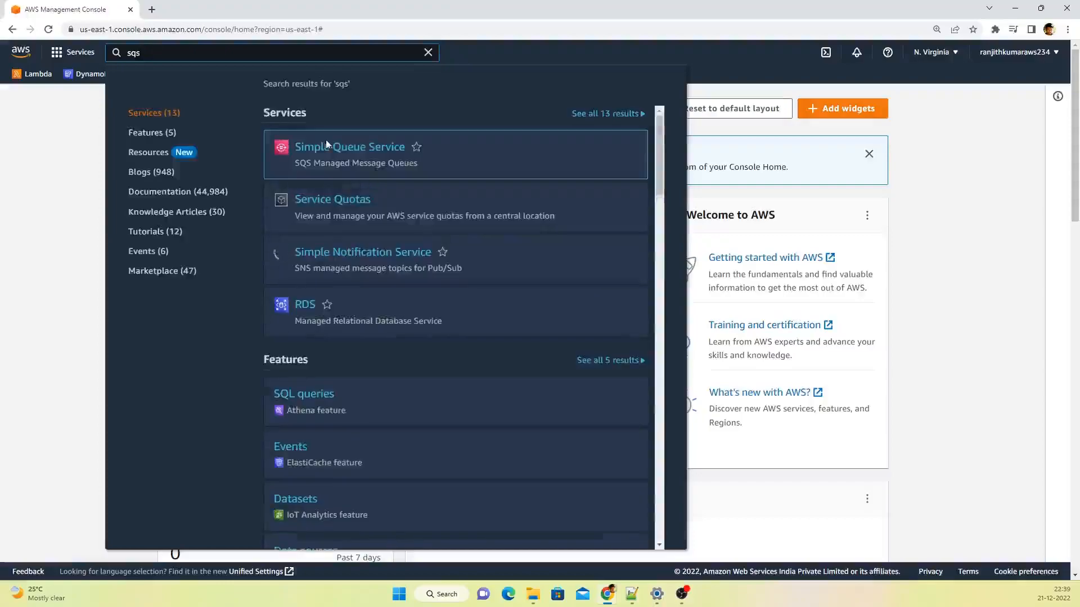
Step: Open Simple Queue Service and start creating a new queue from the queues list
{"action": "left_click", "coordinate": [352, 151]}
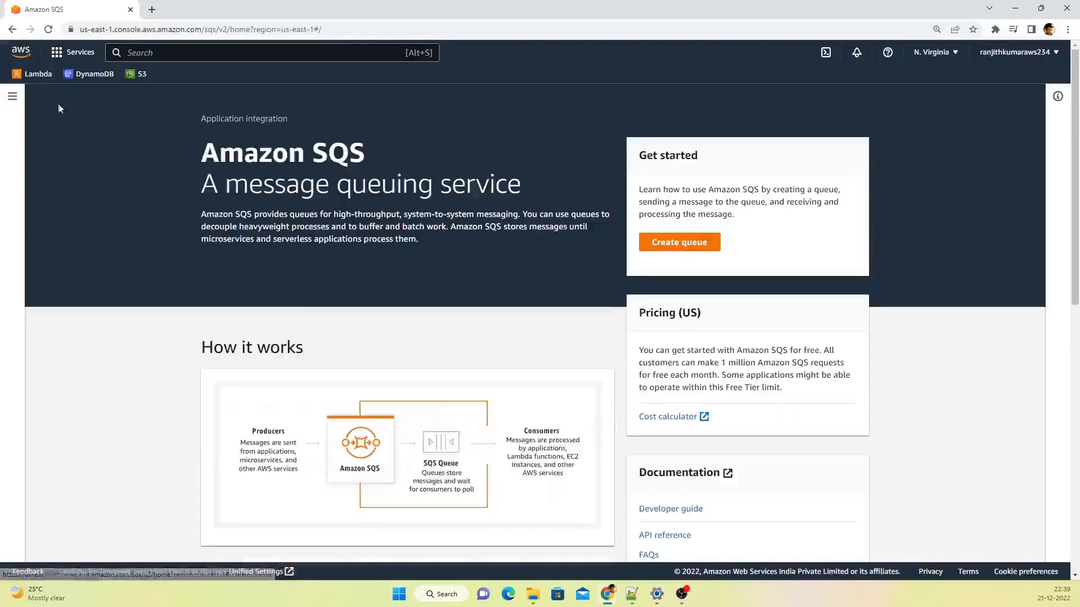
{"action": "left_click", "coordinate": [12, 96]}
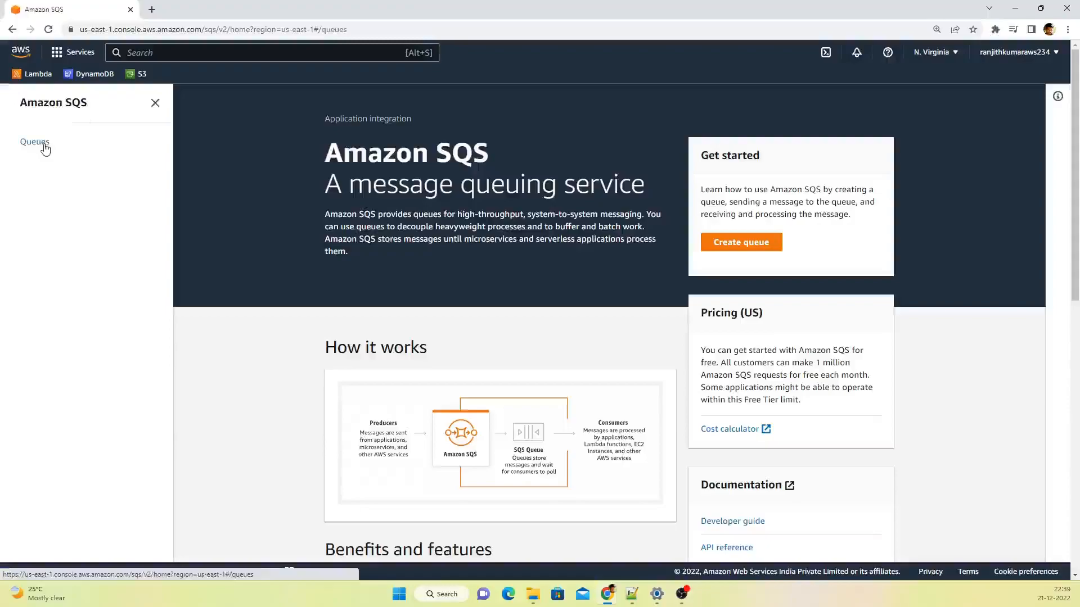
{"action": "left_click", "coordinate": [43, 144]}
{"action": "left_click", "coordinate": [963, 139]}
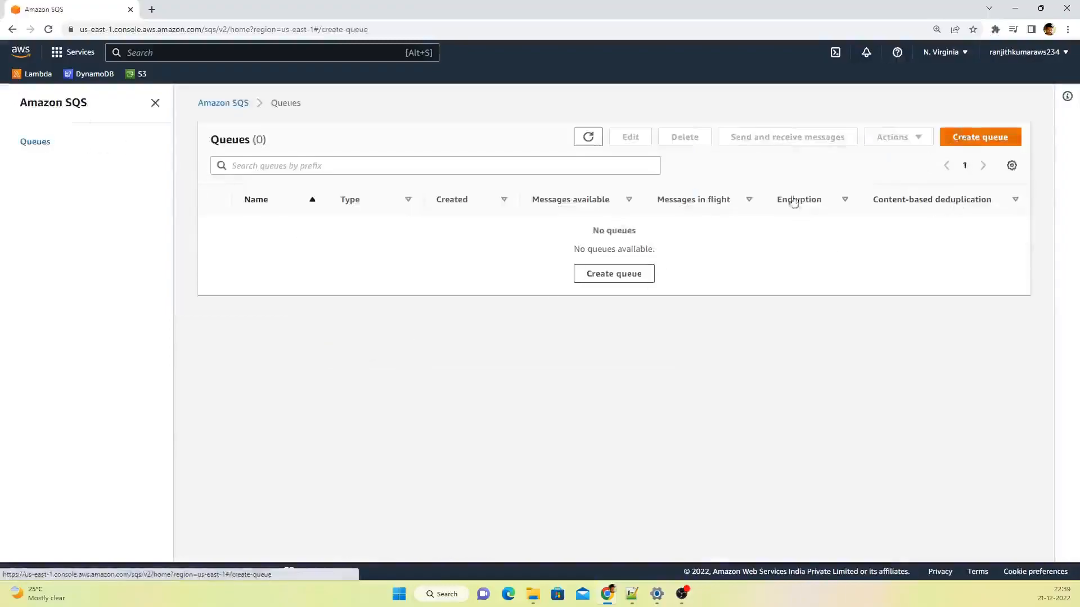
{"action": "scroll", "coordinate": [578, 242], "scroll_direction": "down", "scroll_amount": 2}
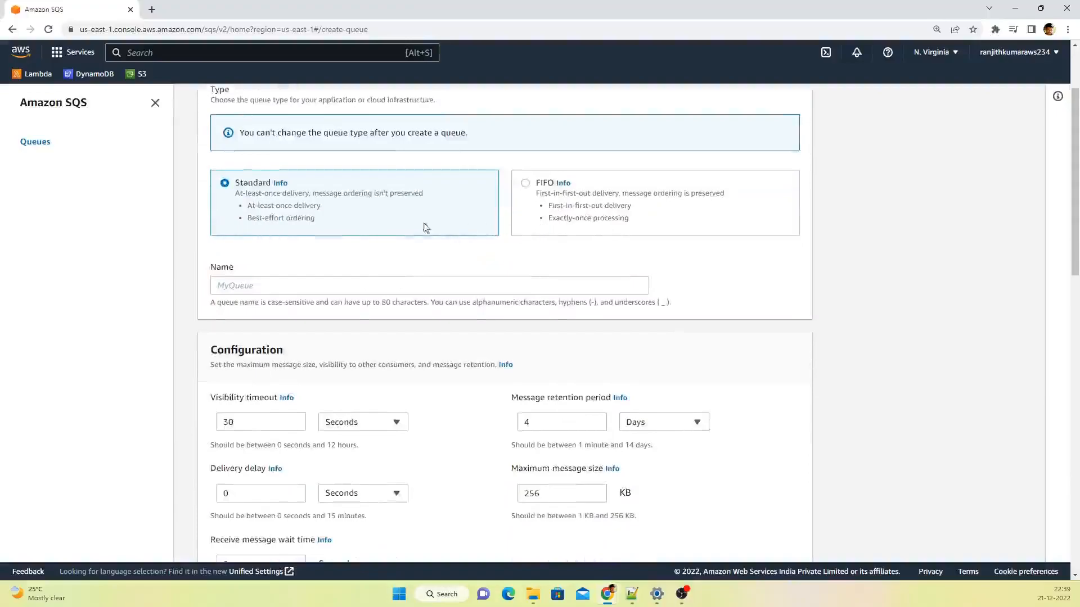
Step: Try the FIFO queue type and switch back to Standard
{"action": "left_click", "coordinate": [373, 286]}
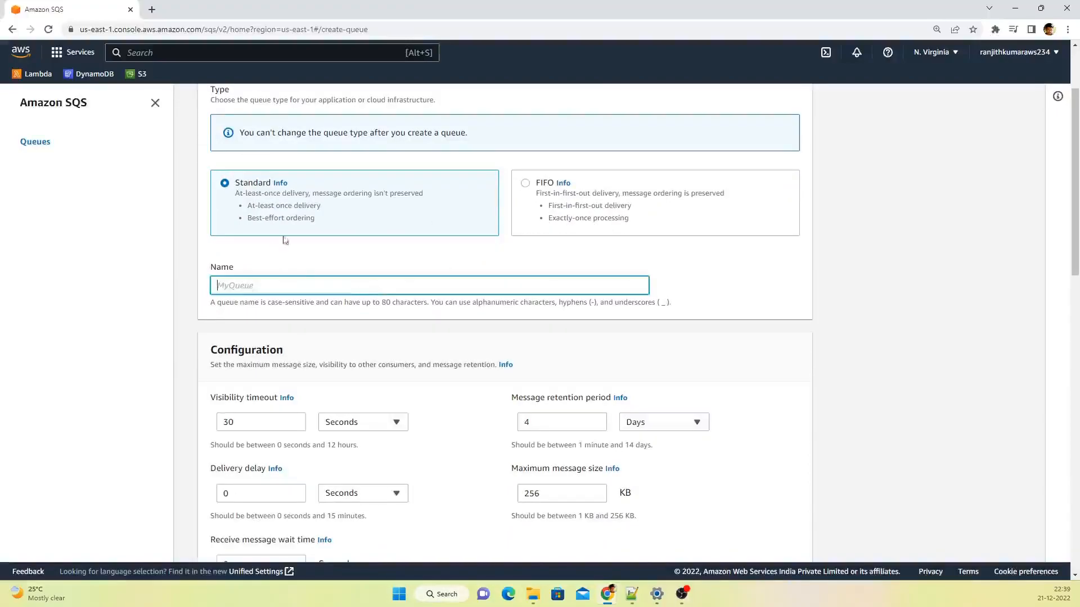
{"action": "left_click", "coordinate": [603, 220]}
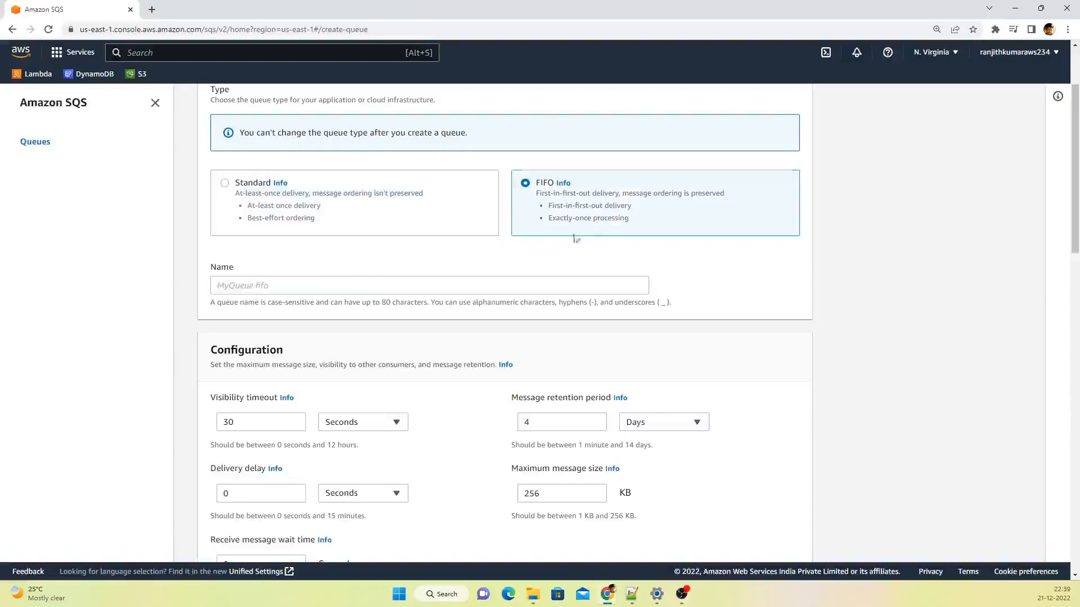
{"action": "left_click", "coordinate": [274, 289]}
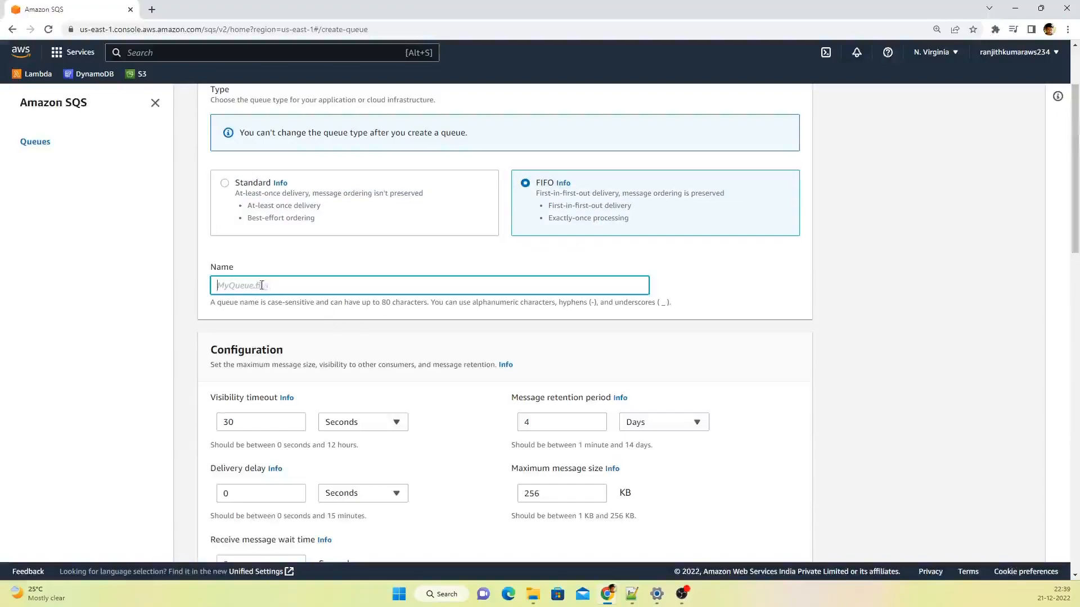
{"action": "left_click", "coordinate": [331, 223]}
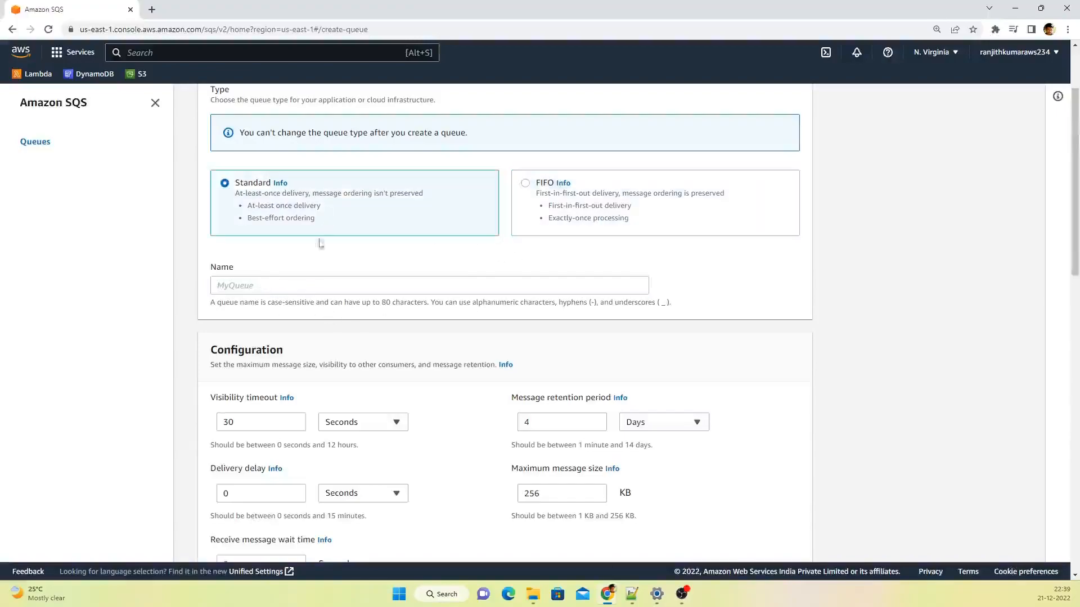
Step: Name the new Standard queue my-first-queue
{"action": "left_click", "coordinate": [251, 285]}
{"action": "type", "text": "my-first-queue"}
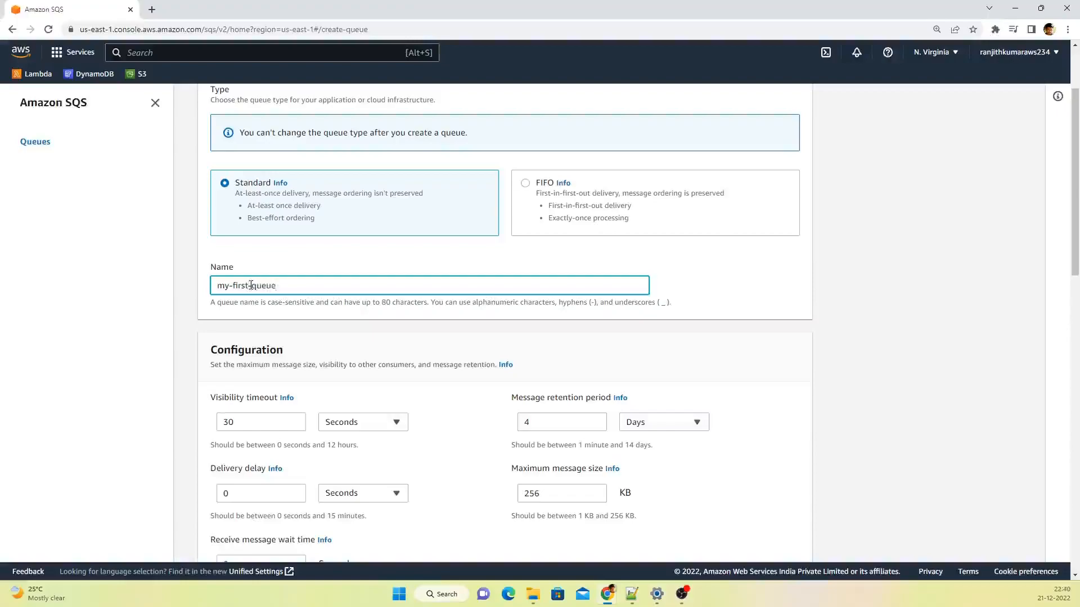
{"action": "scroll", "coordinate": [347, 278], "scroll_direction": "down", "scroll_amount": 1}
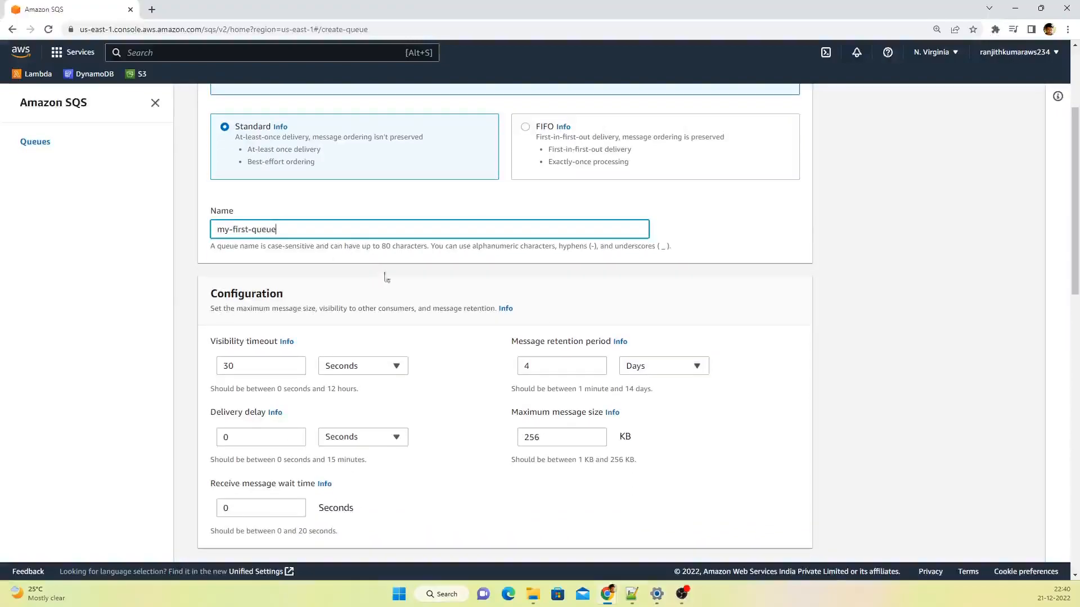
{"action": "scroll", "coordinate": [386, 278], "scroll_direction": "down", "scroll_amount": 1}
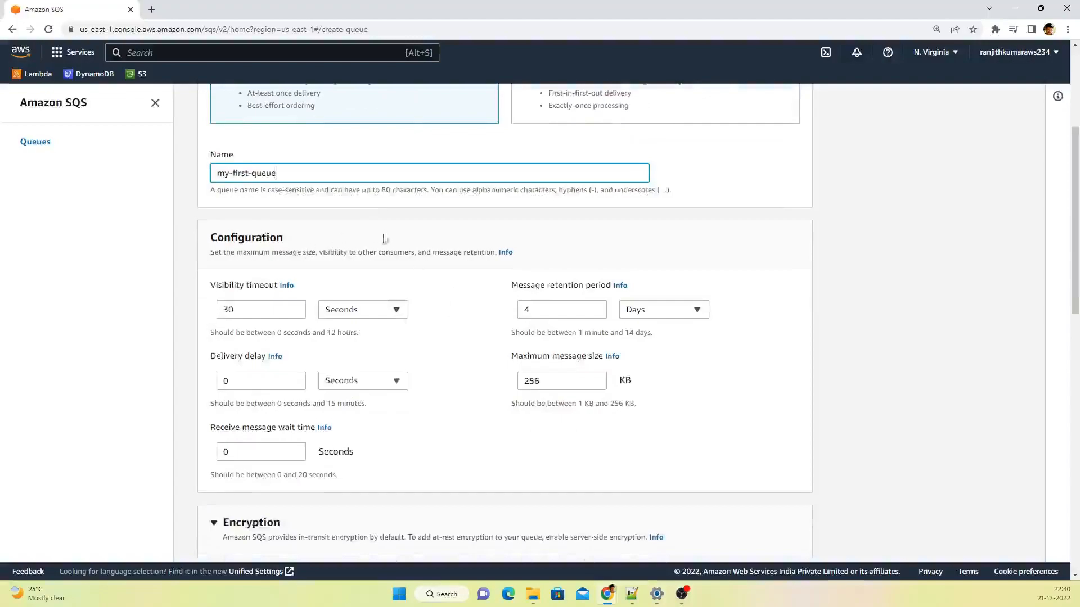
Step: Examine the queue's visibility timeout, message retention period, maximum message size and receive message wait time, including their allowed ranges
{"action": "double_click", "coordinate": [228, 313]}
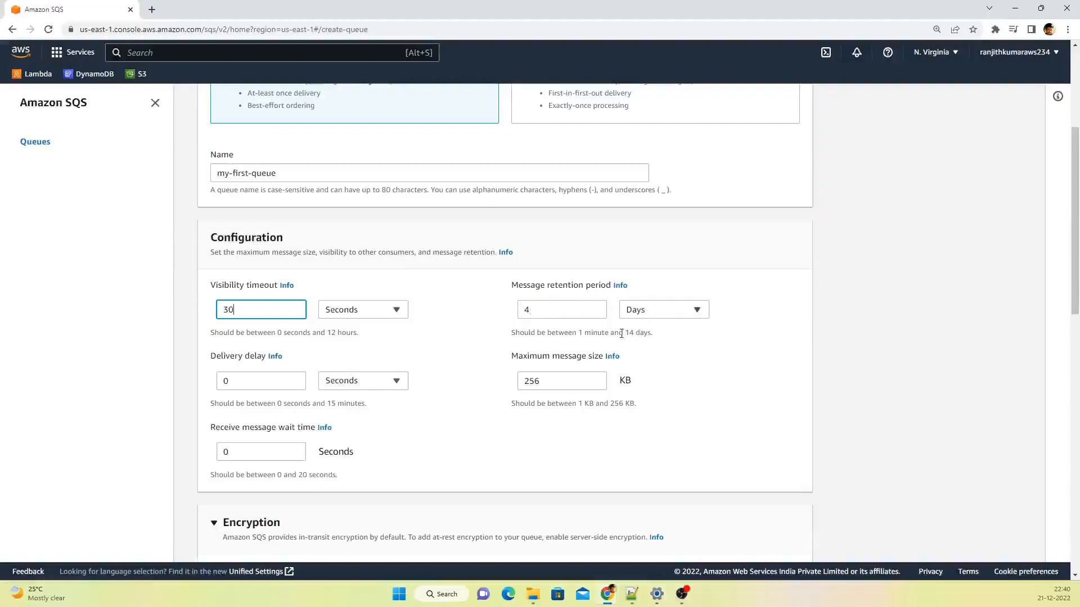
{"action": "left_click_drag", "start_coordinate": [624, 333], "coordinate": [671, 334]}
{"action": "left_click", "coordinate": [687, 333]}
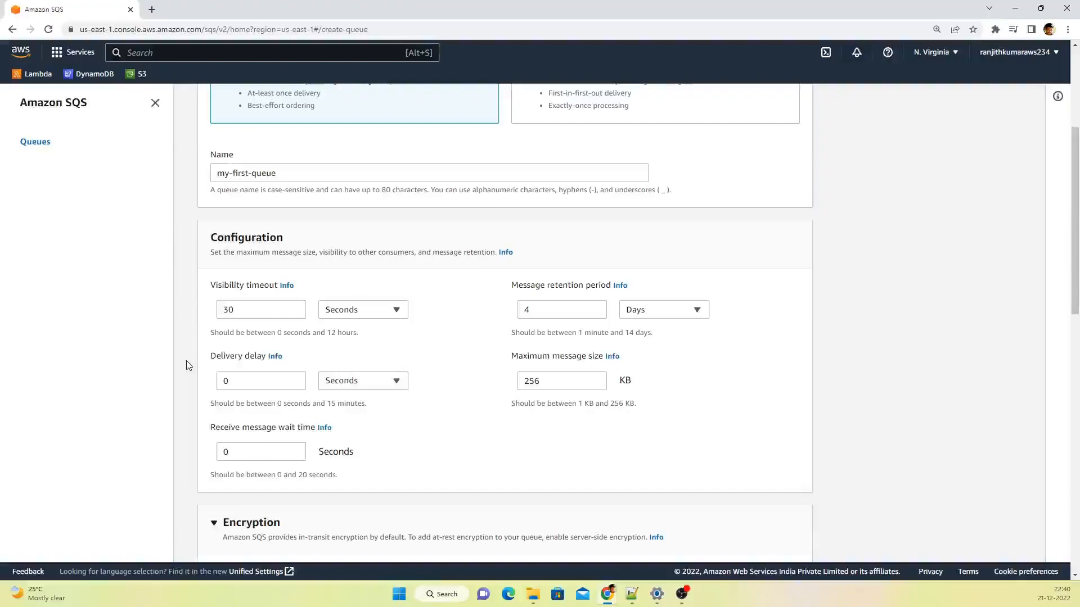
{"action": "left_click", "coordinate": [553, 385]}
{"action": "left_click_drag", "start_coordinate": [611, 405], "coordinate": [637, 407]}
{"action": "left_click", "coordinate": [556, 378]}
{"action": "left_click", "coordinate": [702, 439]}
{"action": "left_click", "coordinate": [257, 455]}
Step: Disable server-side encryption for the new queue
{"action": "scroll", "coordinate": [239, 443], "scroll_direction": "down", "scroll_amount": 1}
{"action": "scroll", "coordinate": [336, 407], "scroll_direction": "down", "scroll_amount": 2}
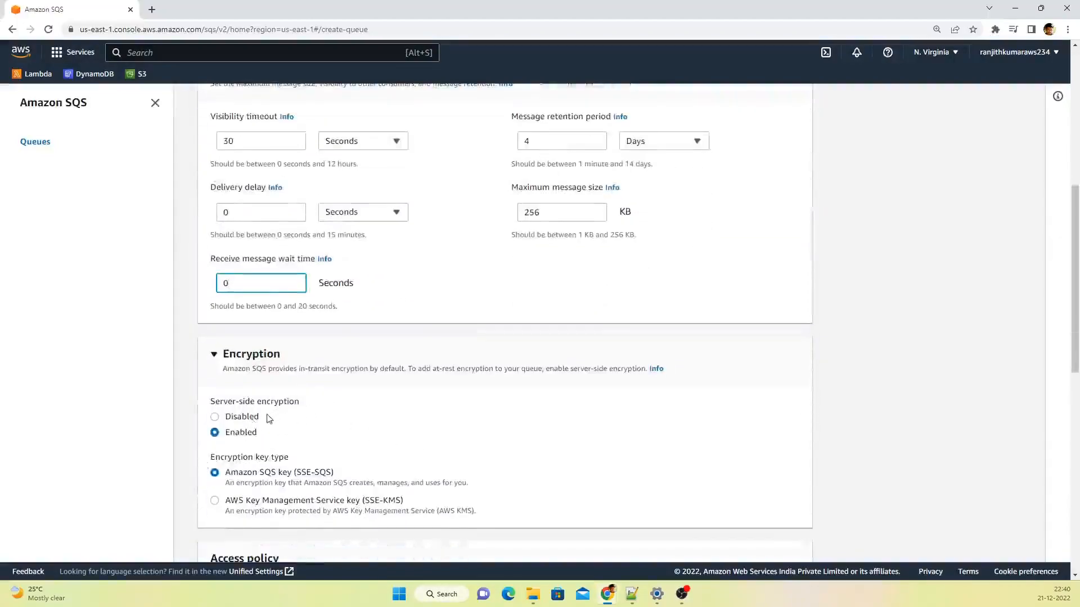
{"action": "scroll", "coordinate": [347, 407], "scroll_direction": "down", "scroll_amount": 2}
{"action": "left_click", "coordinate": [242, 304]}
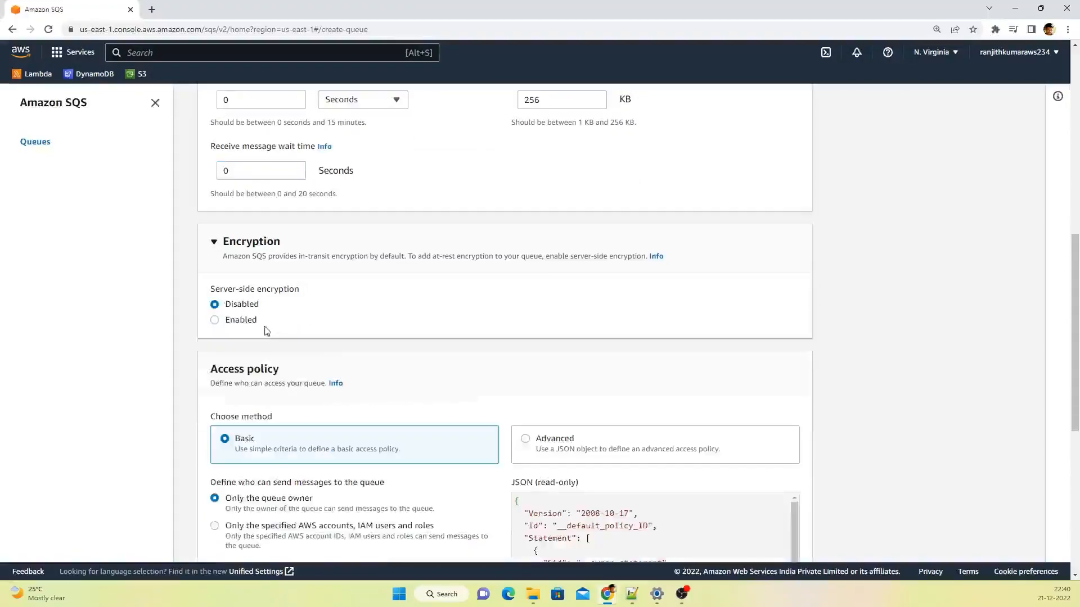
Step: Try limiting message senders to specified AWS accounts, IAM users and roles, and return to only the queue owner
{"action": "scroll", "coordinate": [270, 443], "scroll_direction": "down", "scroll_amount": 2}
{"action": "scroll", "coordinate": [274, 336], "scroll_direction": "down", "scroll_amount": 2}
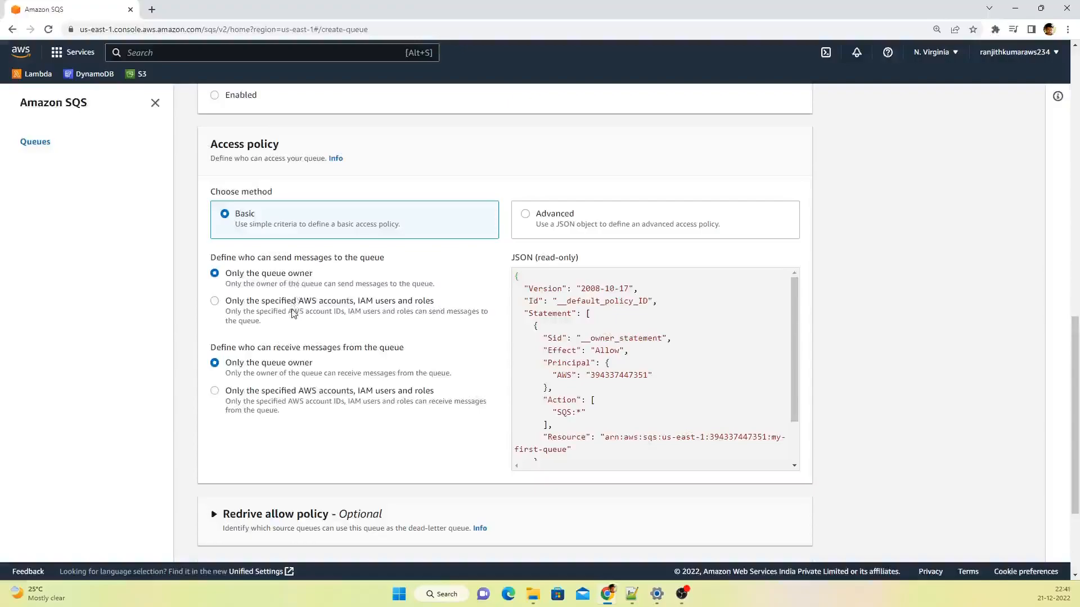
{"action": "left_click", "coordinate": [225, 303]}
{"action": "left_click", "coordinate": [296, 368]}
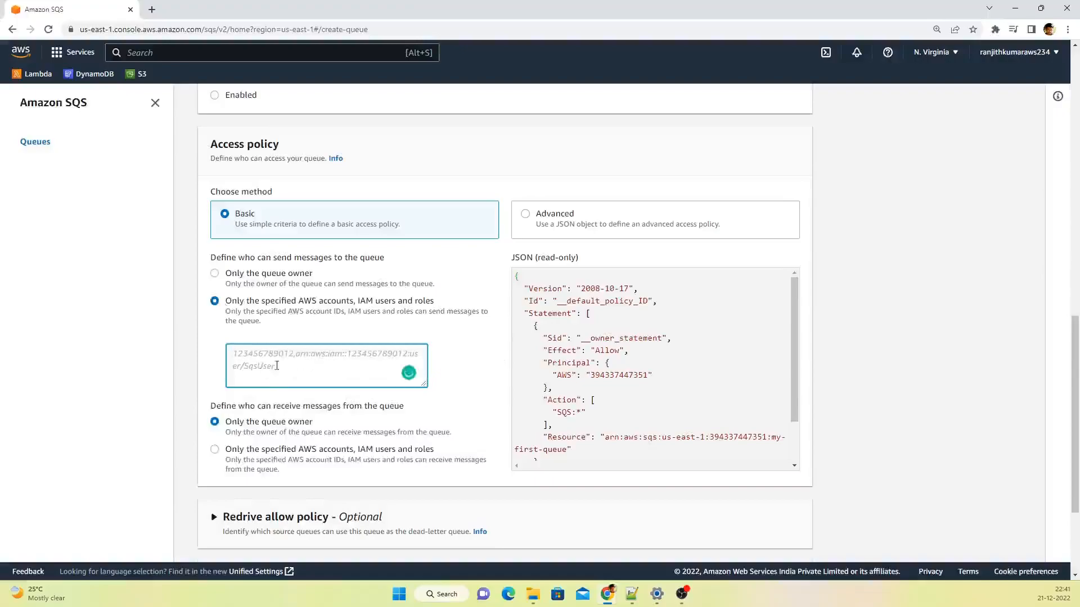
{"action": "left_click", "coordinate": [274, 280]}
Step: Try enabling the dead-letter queue to inspect its maximum receives setting, and set it back to Disabled
{"action": "scroll", "coordinate": [168, 410], "scroll_direction": "down", "scroll_amount": 1}
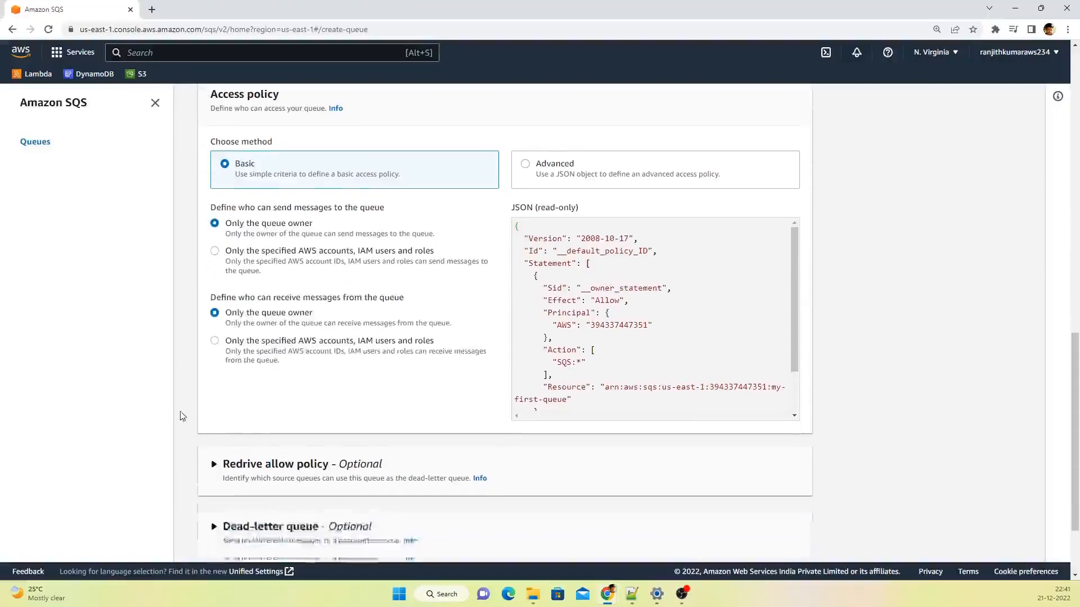
{"action": "scroll", "coordinate": [183, 417], "scroll_direction": "down", "scroll_amount": 2}
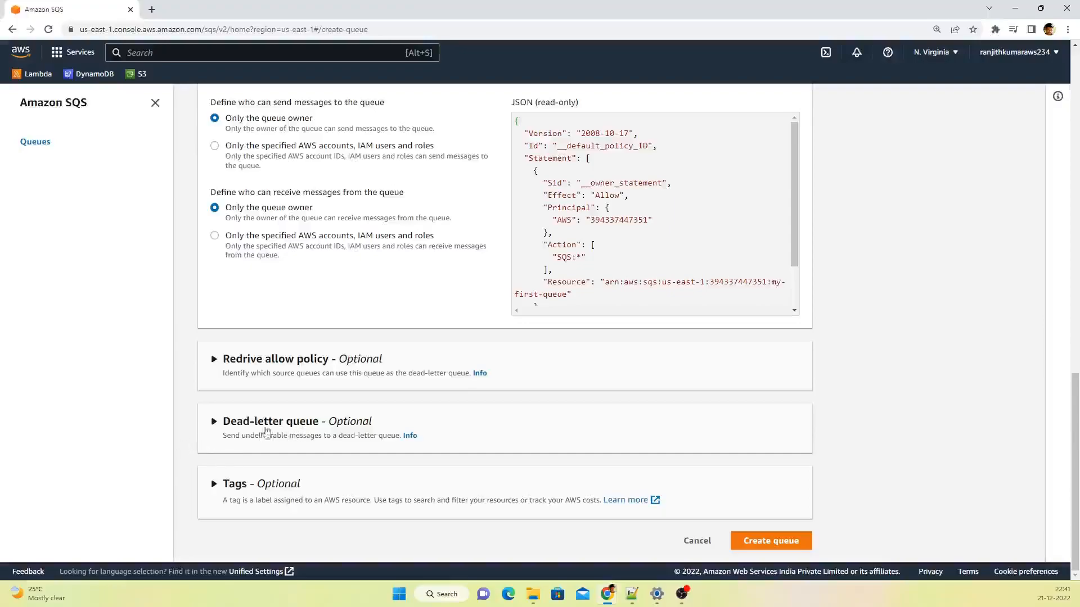
{"action": "left_click", "coordinate": [220, 428]}
{"action": "scroll", "coordinate": [241, 460], "scroll_direction": "down", "scroll_amount": 1}
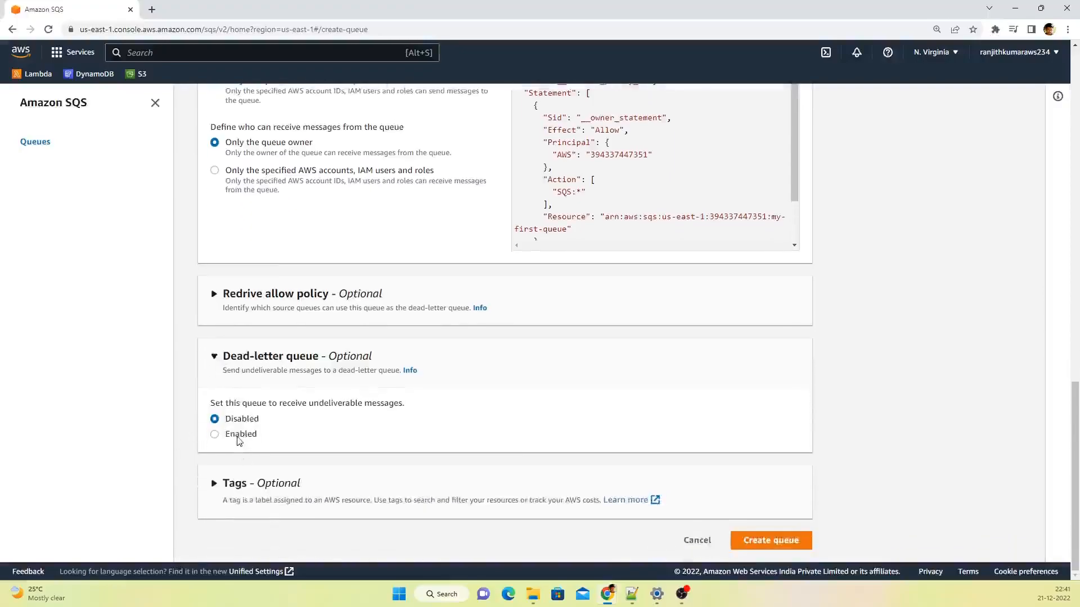
{"action": "left_click", "coordinate": [239, 439]}
{"action": "scroll", "coordinate": [315, 416], "scroll_direction": "down", "scroll_amount": 2}
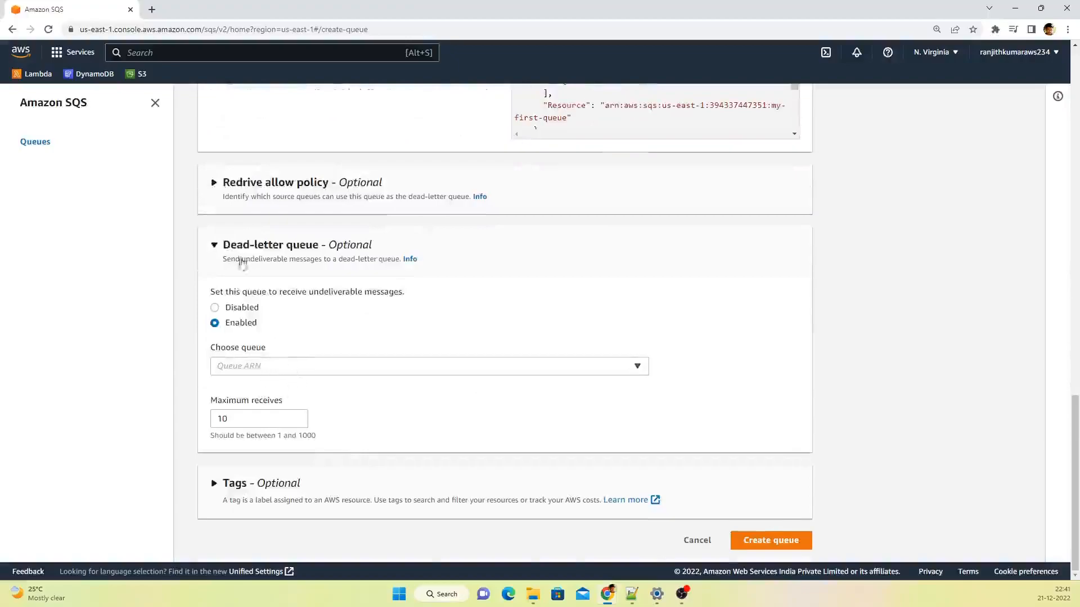
{"action": "left_click", "coordinate": [223, 247]}
{"action": "left_click", "coordinate": [218, 422]}
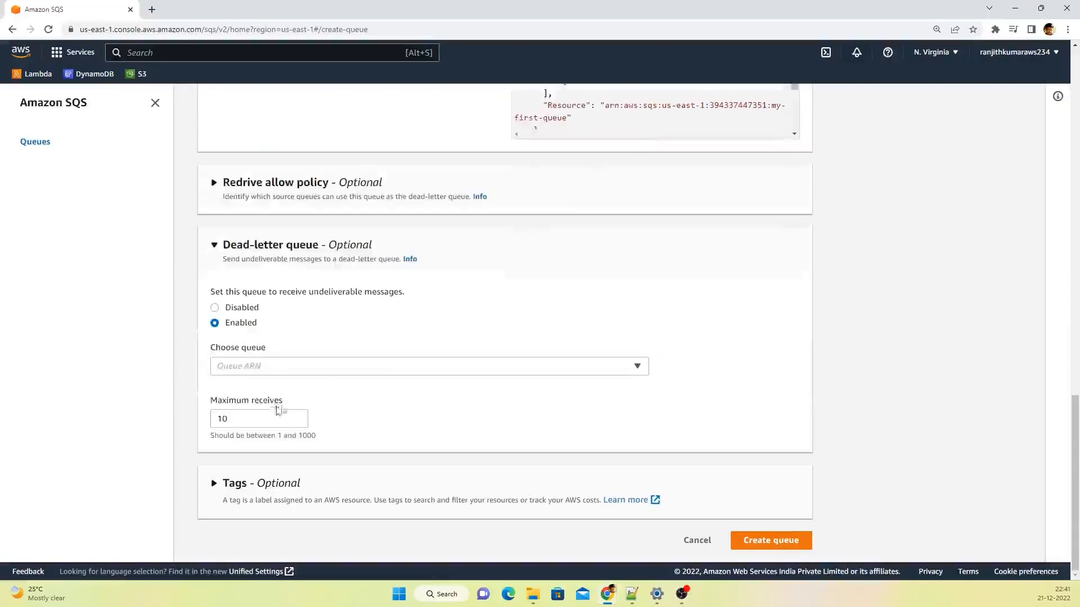
{"action": "double_click", "coordinate": [241, 417]}
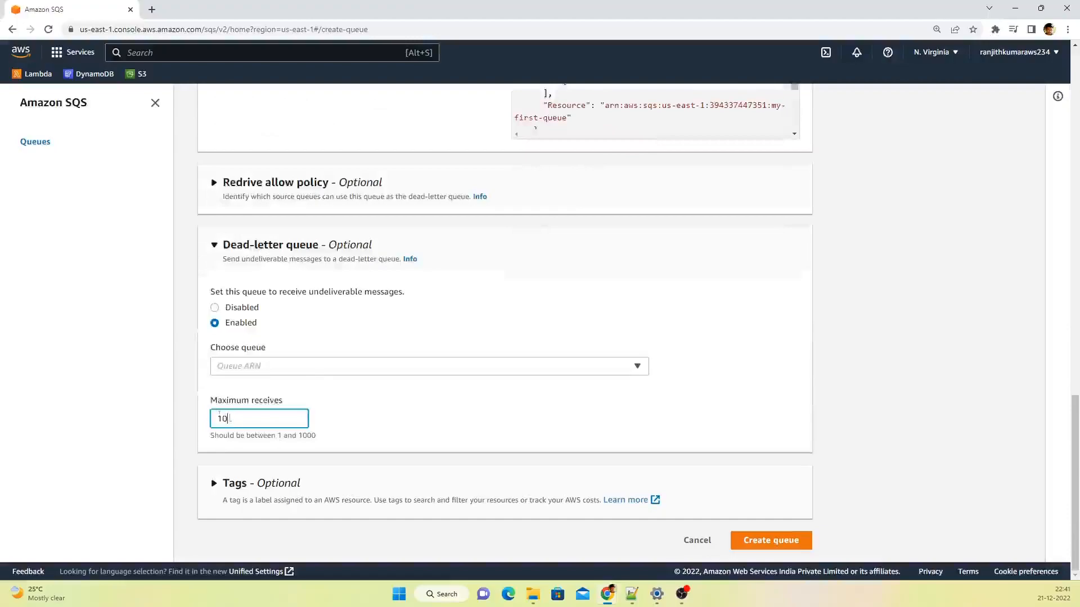
{"action": "double_click", "coordinate": [257, 420]}
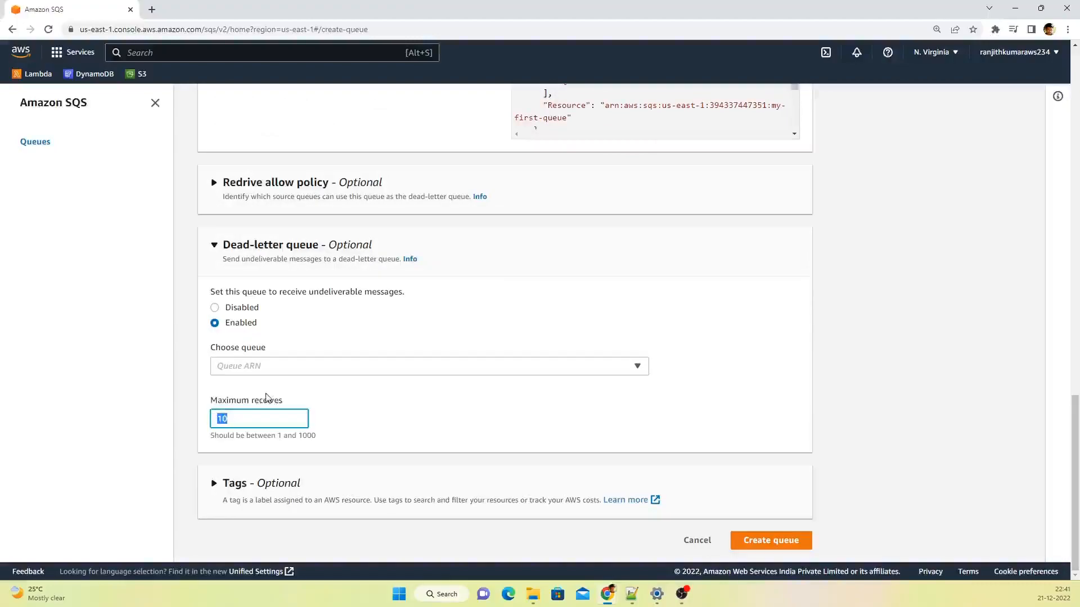
{"action": "left_click", "coordinate": [238, 422]}
{"action": "left_click_drag", "start_coordinate": [233, 416], "coordinate": [208, 426]}
{"action": "left_click", "coordinate": [242, 423]}
{"action": "left_click", "coordinate": [216, 307]}
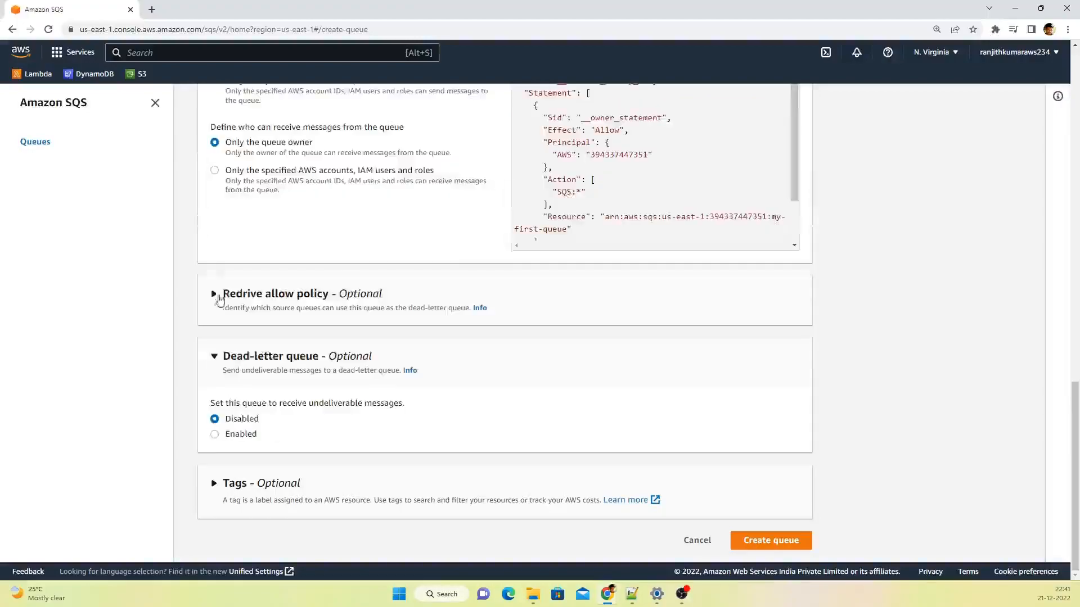
Step: Review the encryption, access policy and dead-letter queue settings and create the queue
{"action": "scroll", "coordinate": [361, 463], "scroll_direction": "up", "scroll_amount": 15}
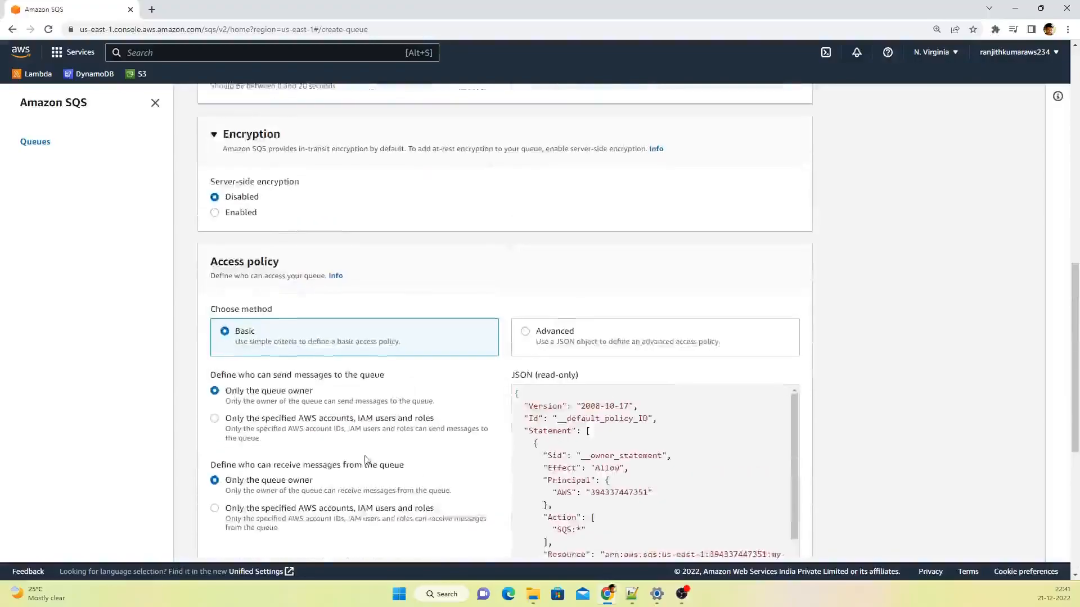
{"action": "scroll", "coordinate": [367, 394], "scroll_direction": "down", "scroll_amount": 6}
{"action": "scroll", "coordinate": [367, 395], "scroll_direction": "down", "scroll_amount": 10}
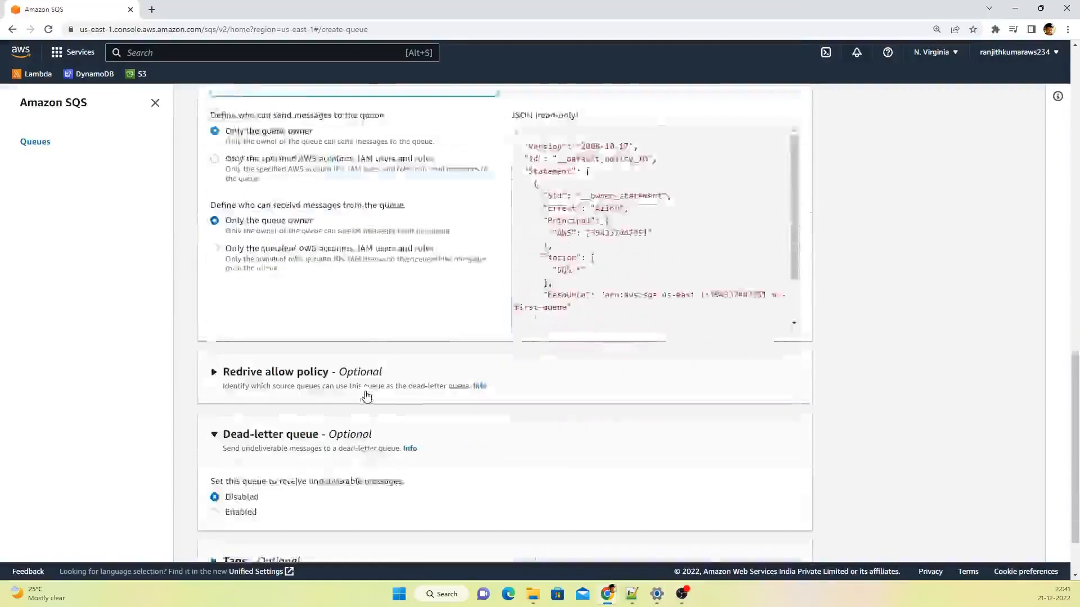
{"action": "left_click", "coordinate": [771, 540]}
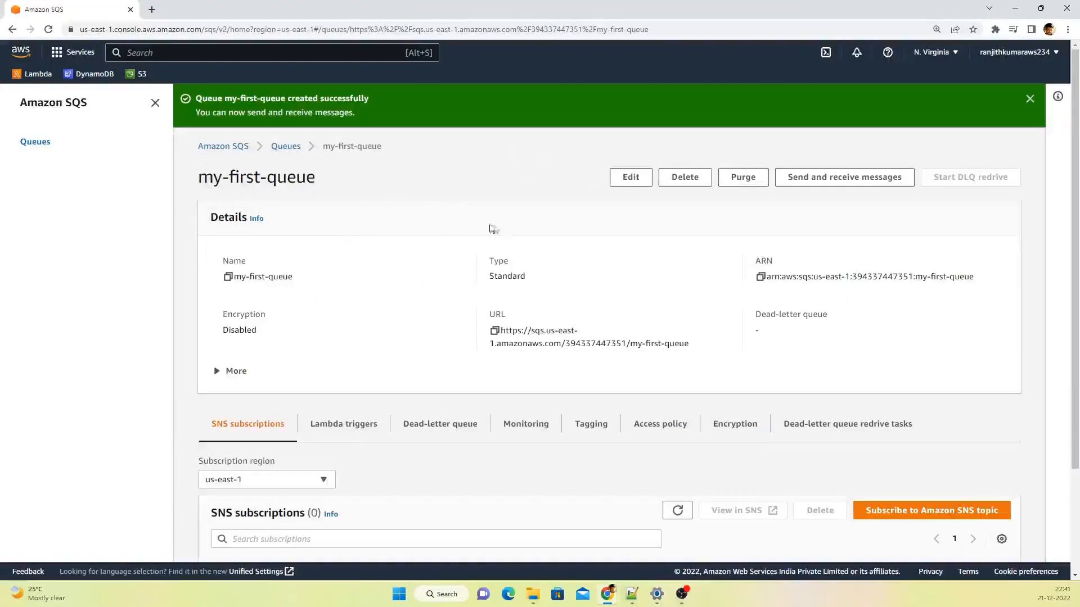
Step: Send a message with the body "Hello world" to my-first-queue
{"action": "left_click", "coordinate": [841, 178]}
{"action": "scroll", "coordinate": [617, 379], "scroll_direction": "down", "scroll_amount": 2}
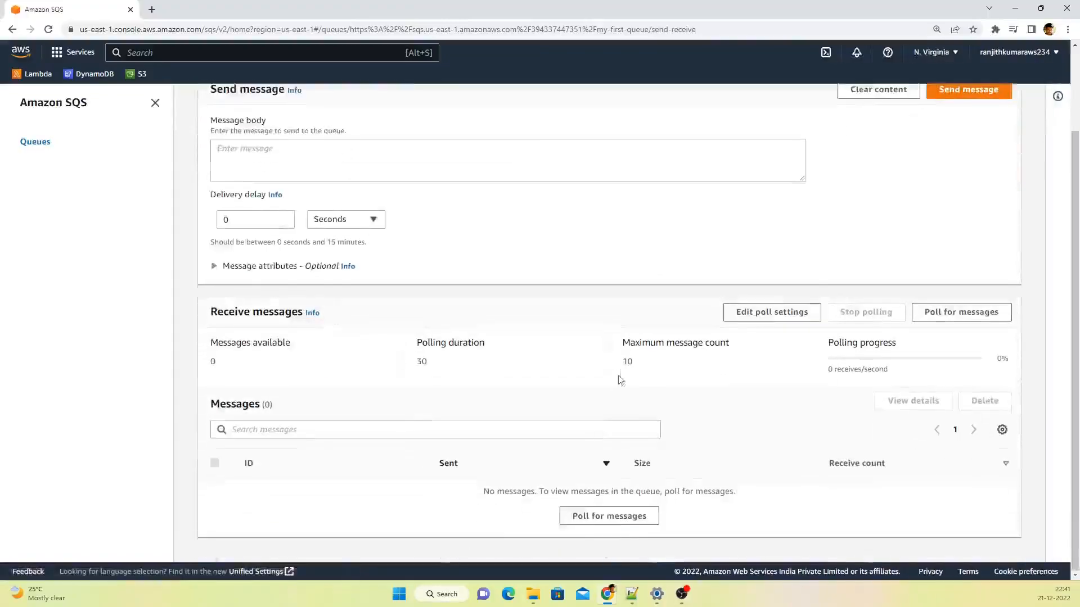
{"action": "scroll", "coordinate": [585, 427], "scroll_direction": "up", "scroll_amount": 2}
{"action": "left_click", "coordinate": [421, 262]}
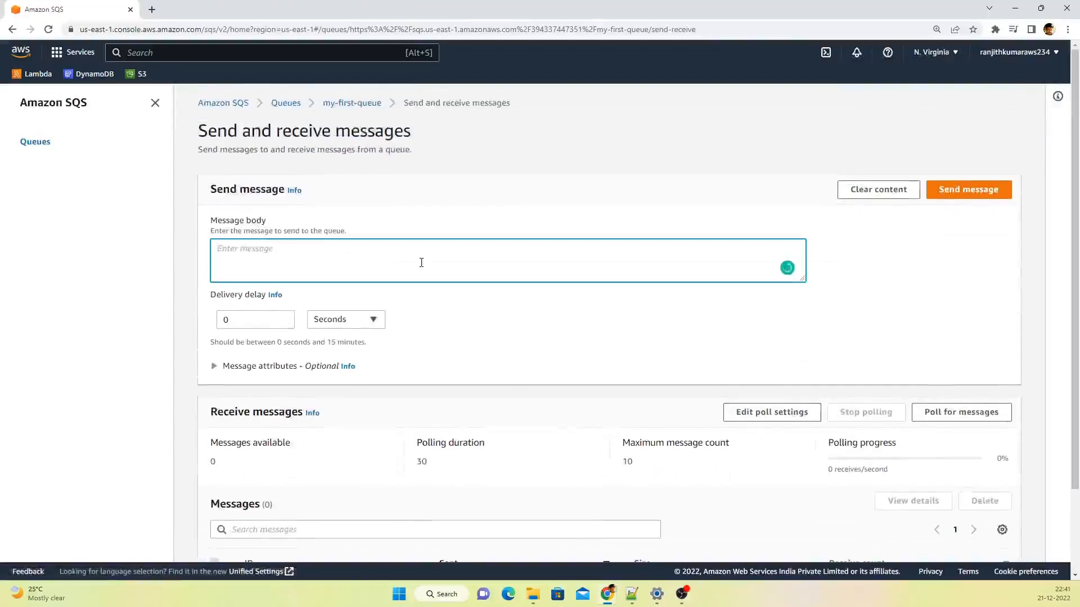
{"action": "type", "text": "Hello world"}
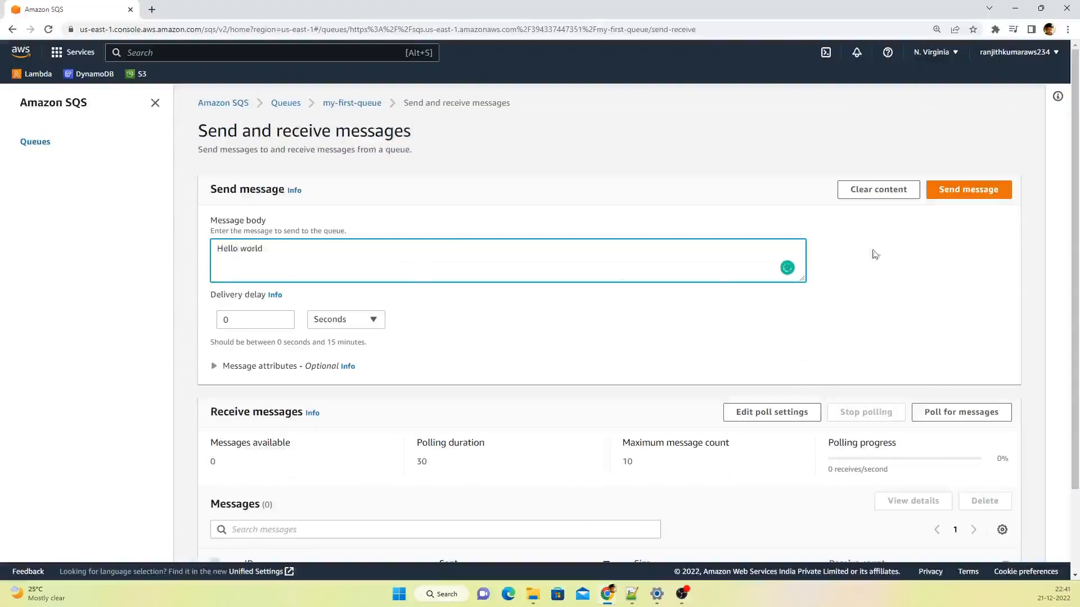
{"action": "left_click", "coordinate": [953, 191]}
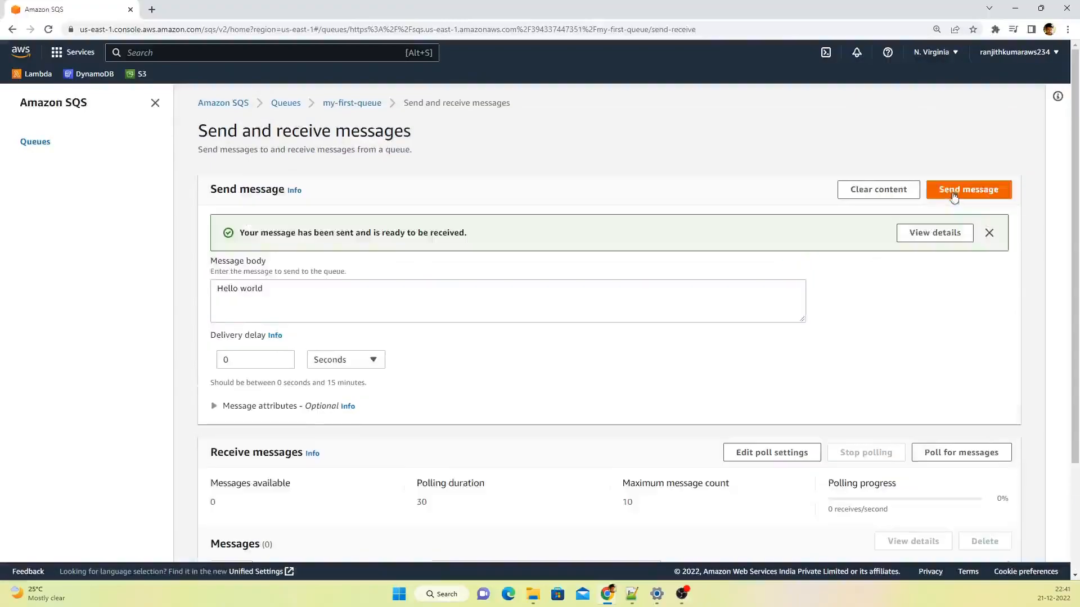
{"action": "scroll", "coordinate": [511, 337], "scroll_direction": "down", "scroll_amount": 2}
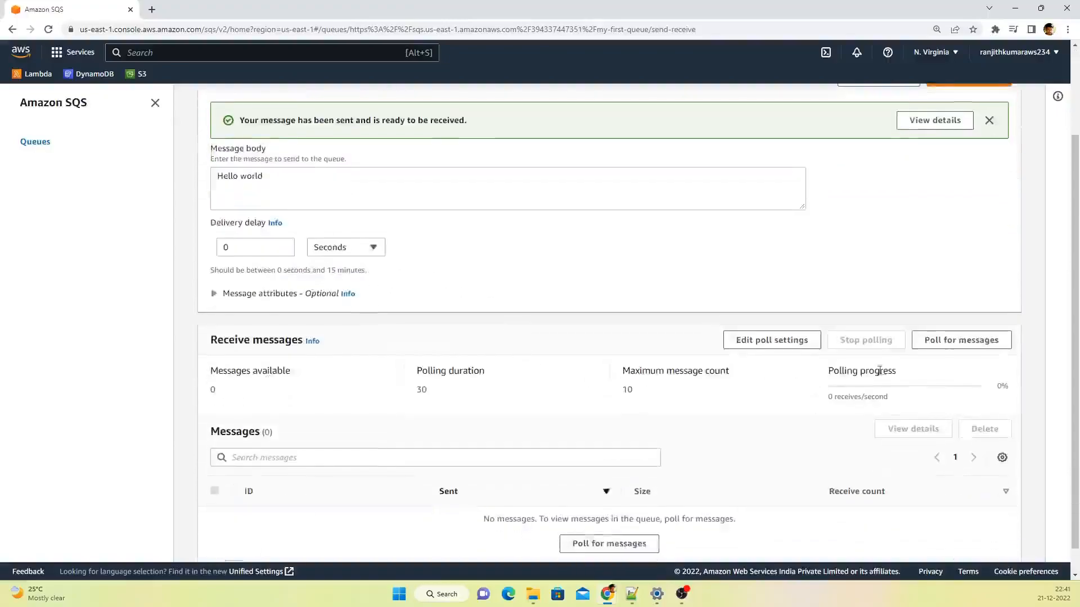
{"action": "scroll", "coordinate": [627, 357], "scroll_direction": "up", "scroll_amount": 2}
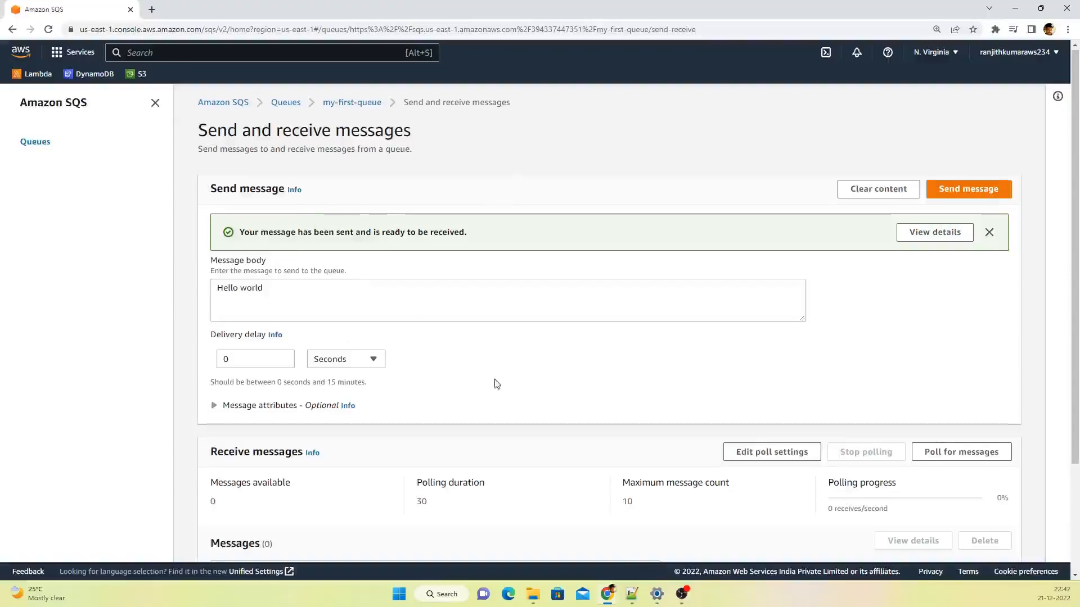
{"action": "scroll", "coordinate": [392, 460], "scroll_direction": "down", "scroll_amount": 2}
{"action": "scroll", "coordinate": [436, 453], "scroll_direction": "up", "scroll_amount": 2}
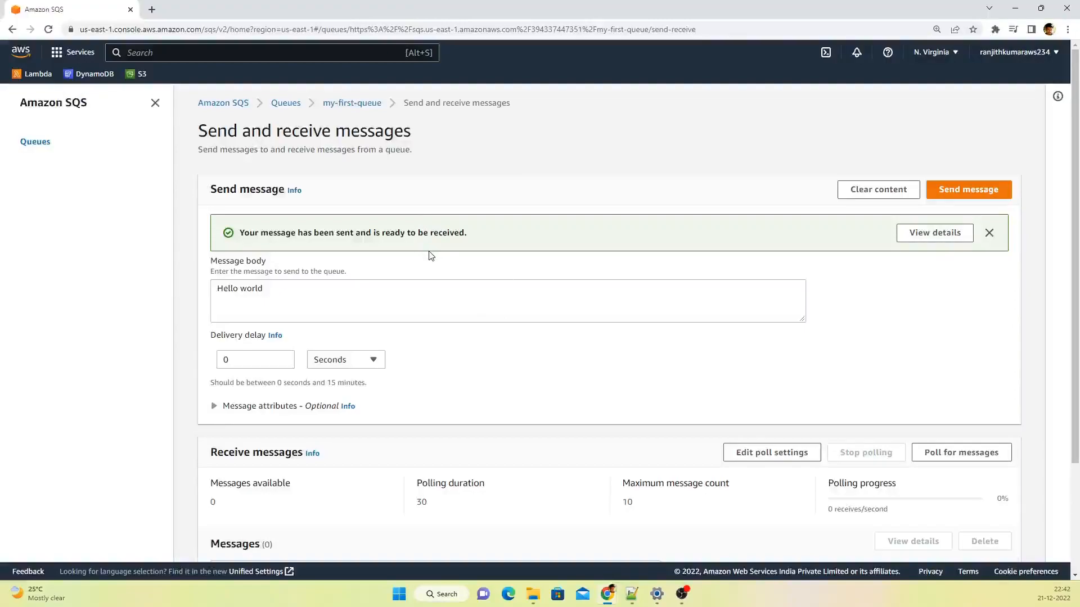
Step: Poll my-first-queue for messages, and stop polling once the sent message is listed
{"action": "scroll", "coordinate": [434, 256], "scroll_direction": "down", "scroll_amount": 1}
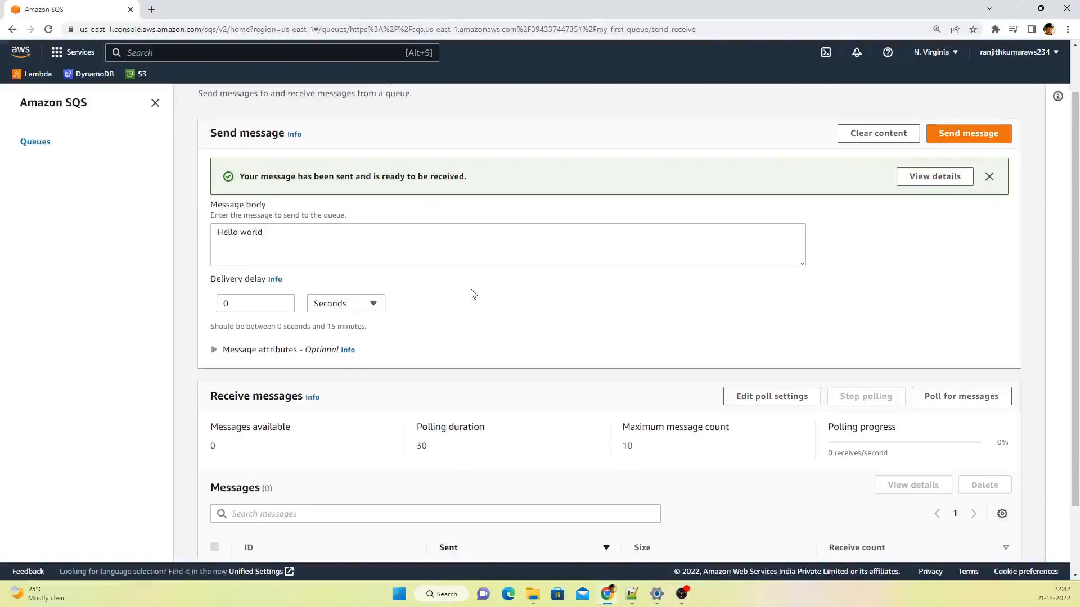
{"action": "scroll", "coordinate": [438, 304], "scroll_direction": "up", "scroll_amount": 1}
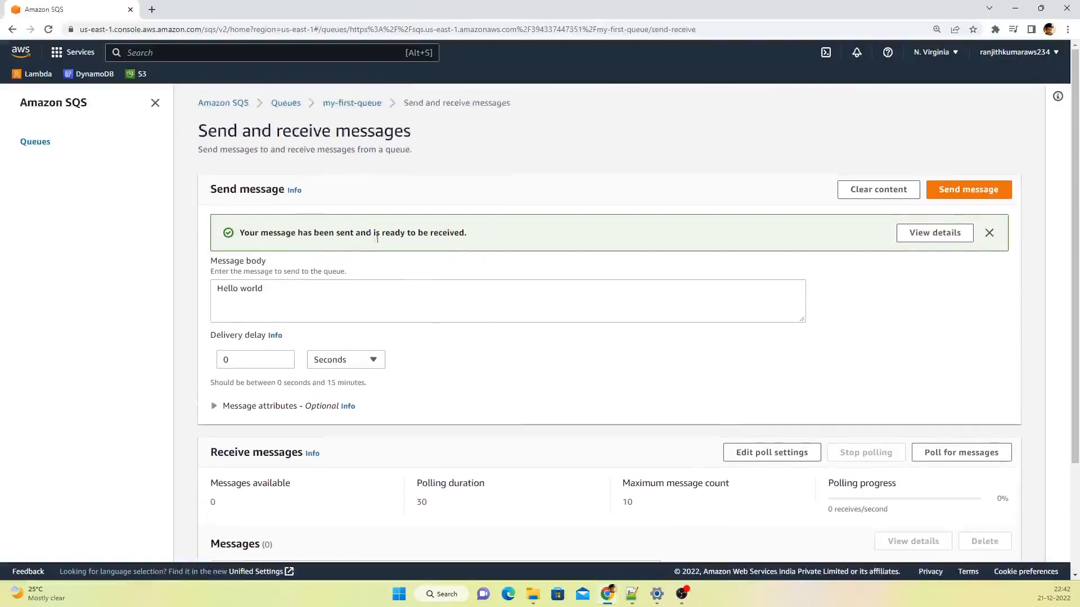
{"action": "left_click", "coordinate": [299, 291]}
{"action": "scroll", "coordinate": [402, 354], "scroll_direction": "down", "scroll_amount": 3}
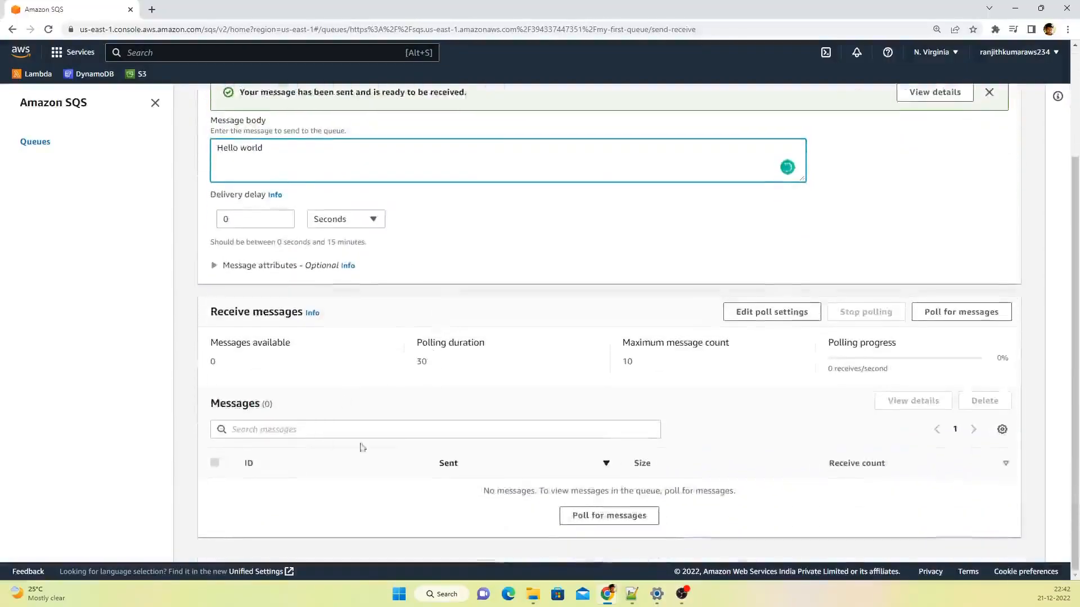
{"action": "left_click", "coordinate": [943, 320]}
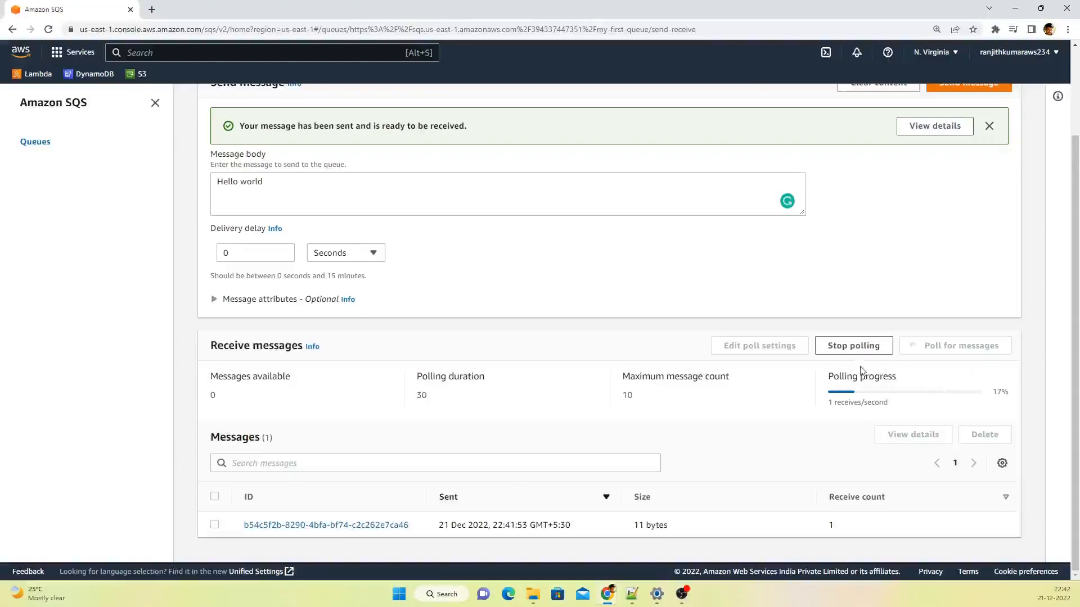
{"action": "left_click", "coordinate": [864, 348]}
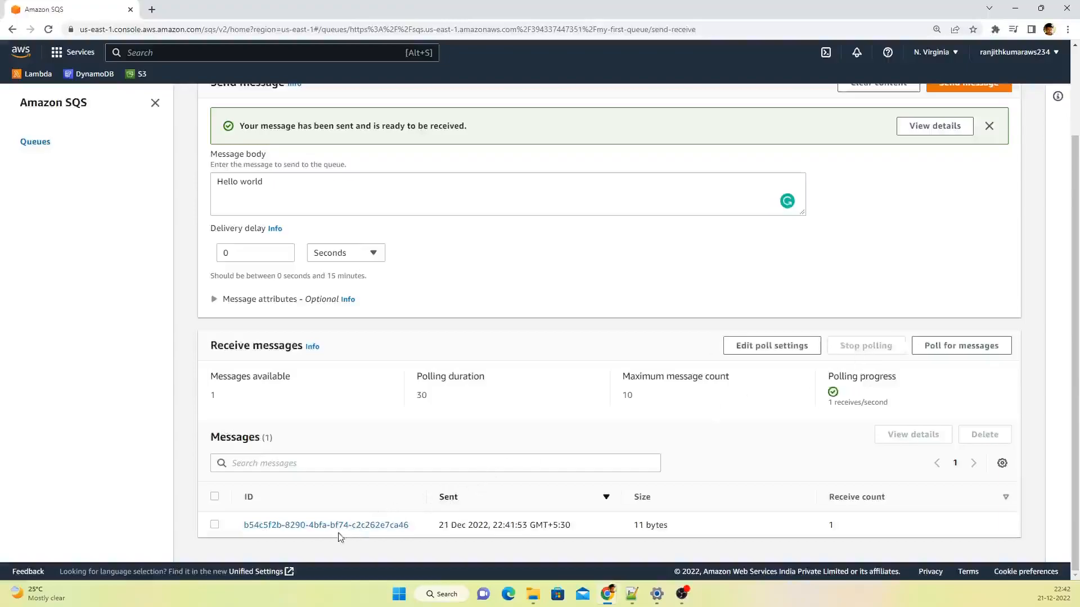
Step: Open the received message to read its body, and close its details
{"action": "left_click", "coordinate": [338, 527]}
{"action": "left_click", "coordinate": [357, 330]}
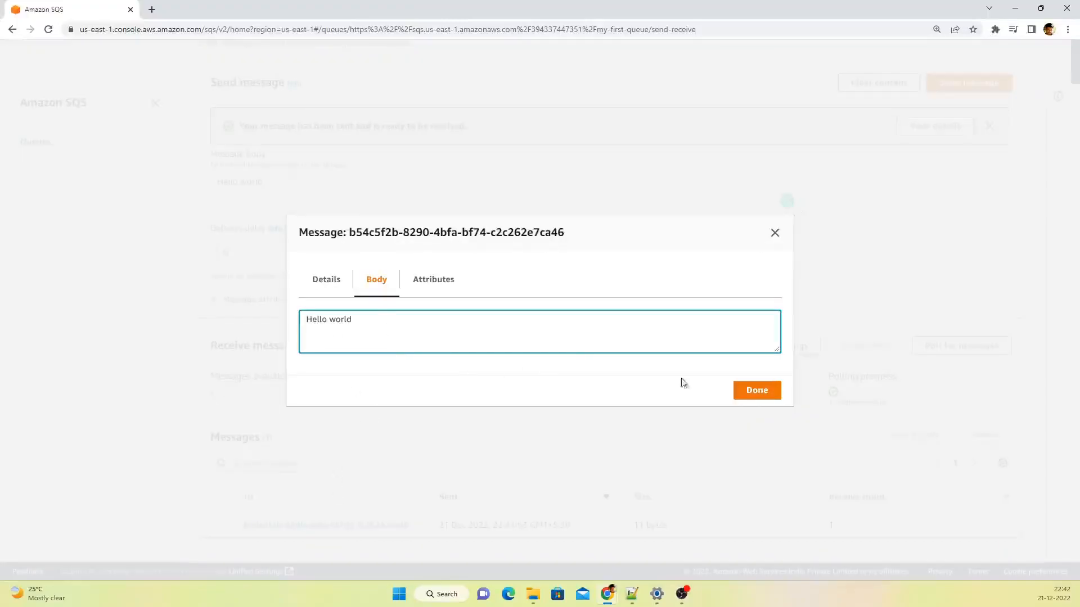
{"action": "left_click", "coordinate": [765, 392]}
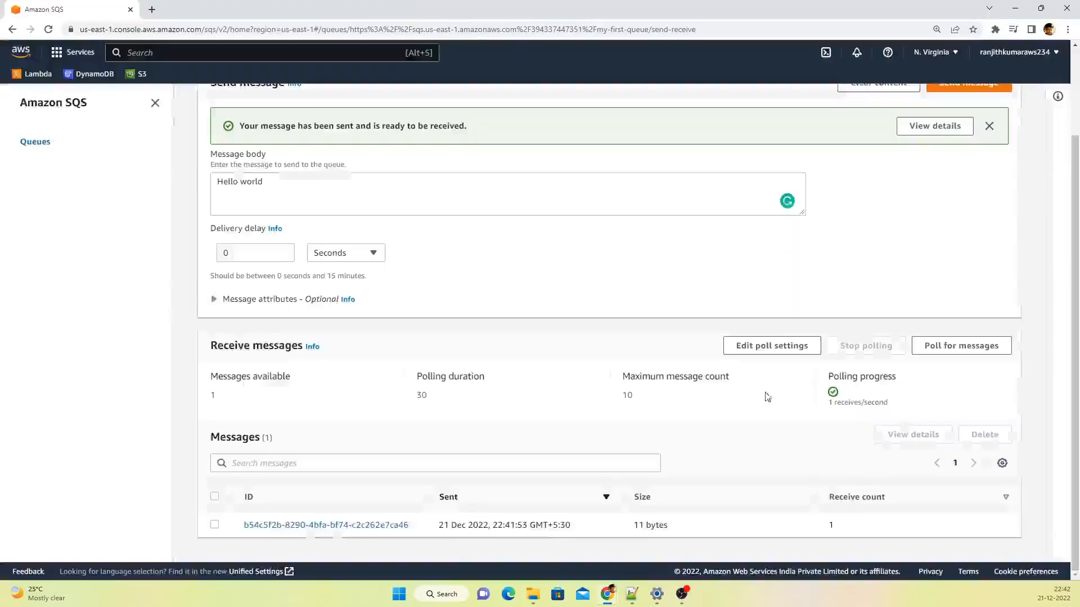
Step: Duplicate the queue's browser tab and poll for messages in the copy as a second consumer
{"action": "right_click", "coordinate": [81, 15]}
{"action": "left_click", "coordinate": [102, 94]}
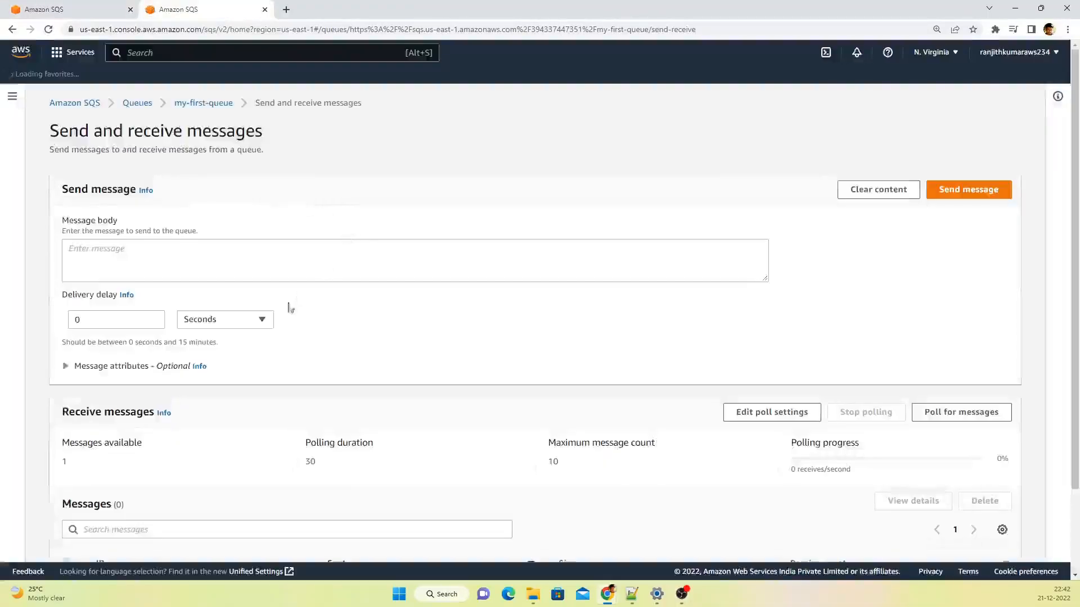
{"action": "scroll", "coordinate": [290, 307], "scroll_direction": "down", "scroll_amount": 2}
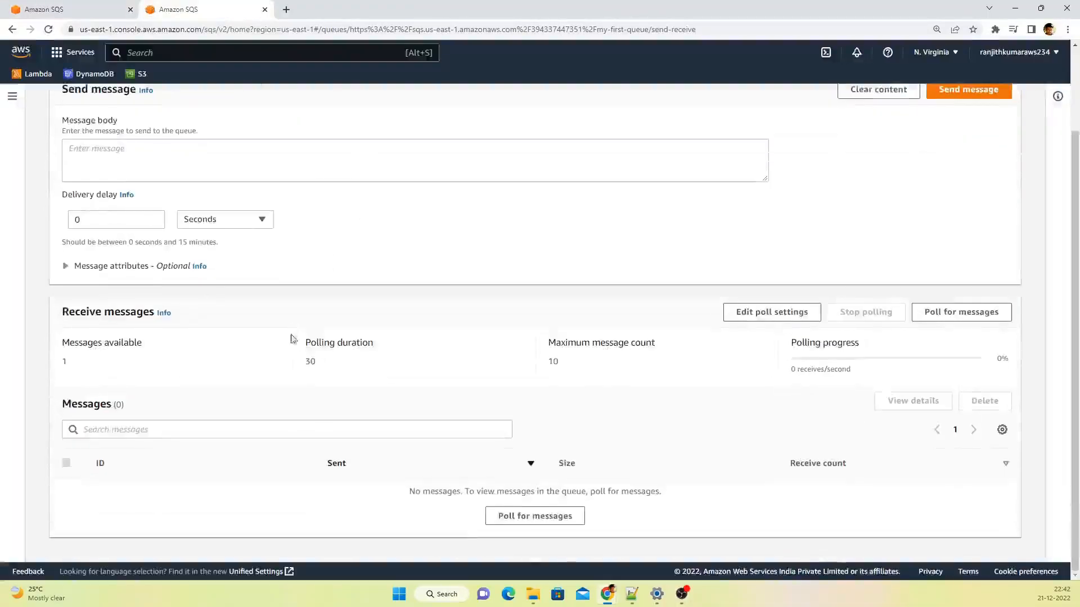
{"action": "left_click", "coordinate": [928, 313]}
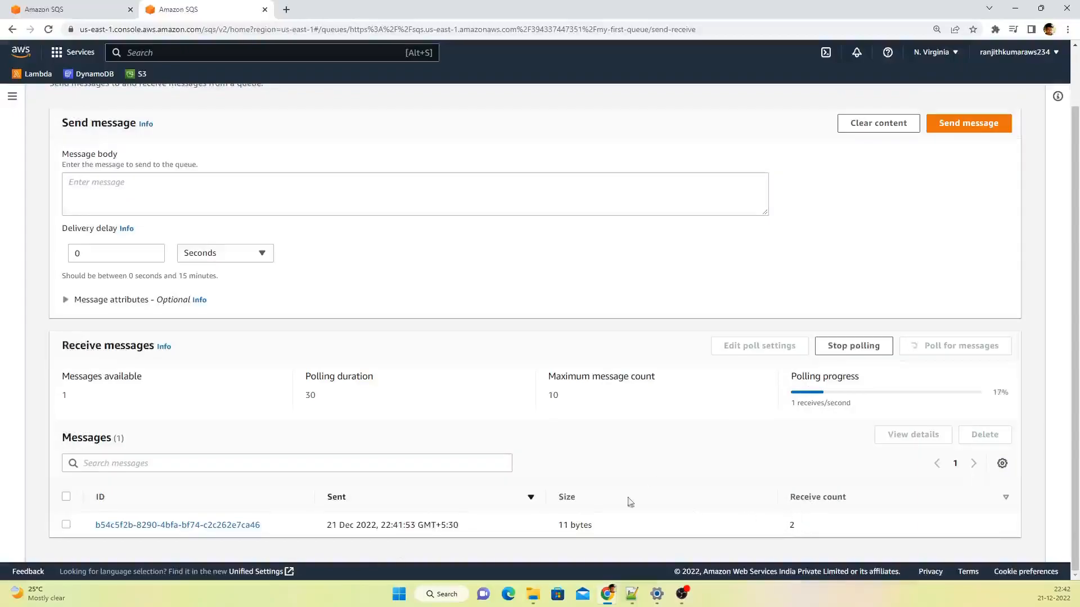
Step: Compare the received message across both tabs and examine the polling duration and progress in the duplicate
{"action": "left_click", "coordinate": [107, 9]}
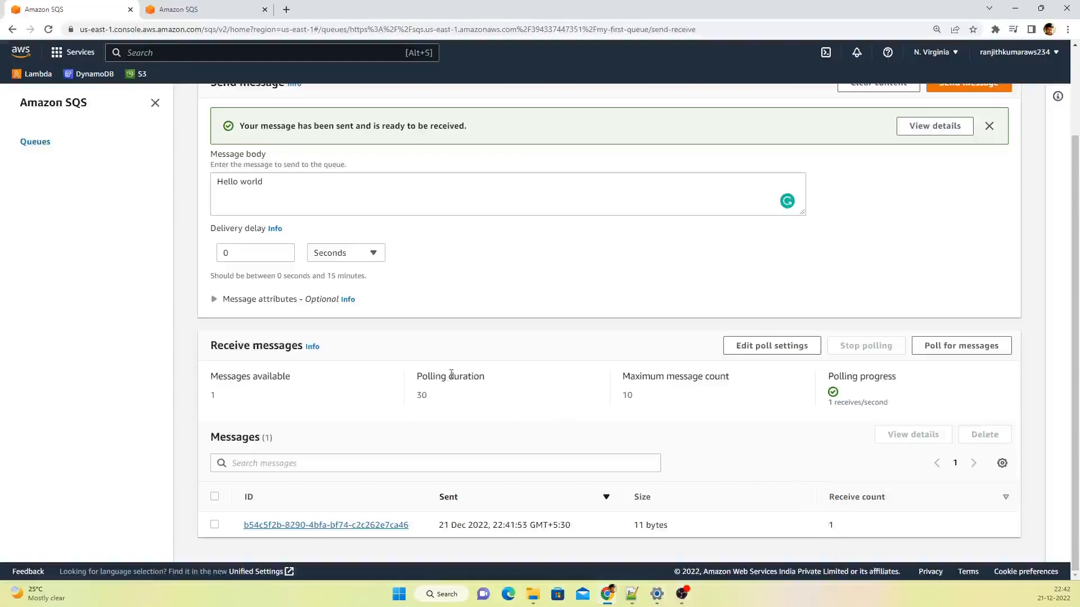
{"action": "left_click", "coordinate": [214, 9]}
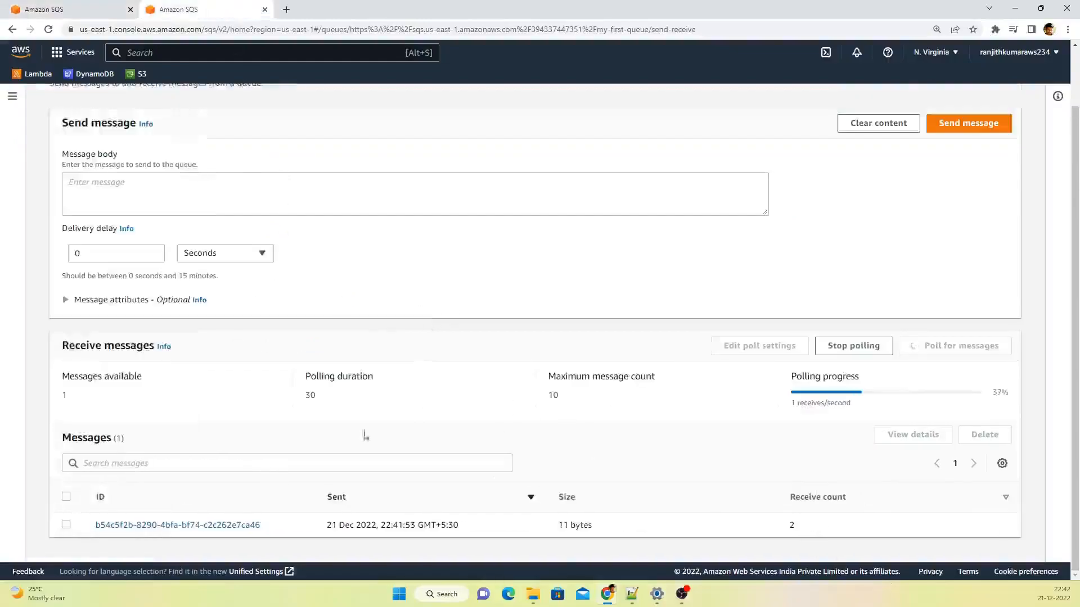
{"action": "double_click", "coordinate": [310, 396]}
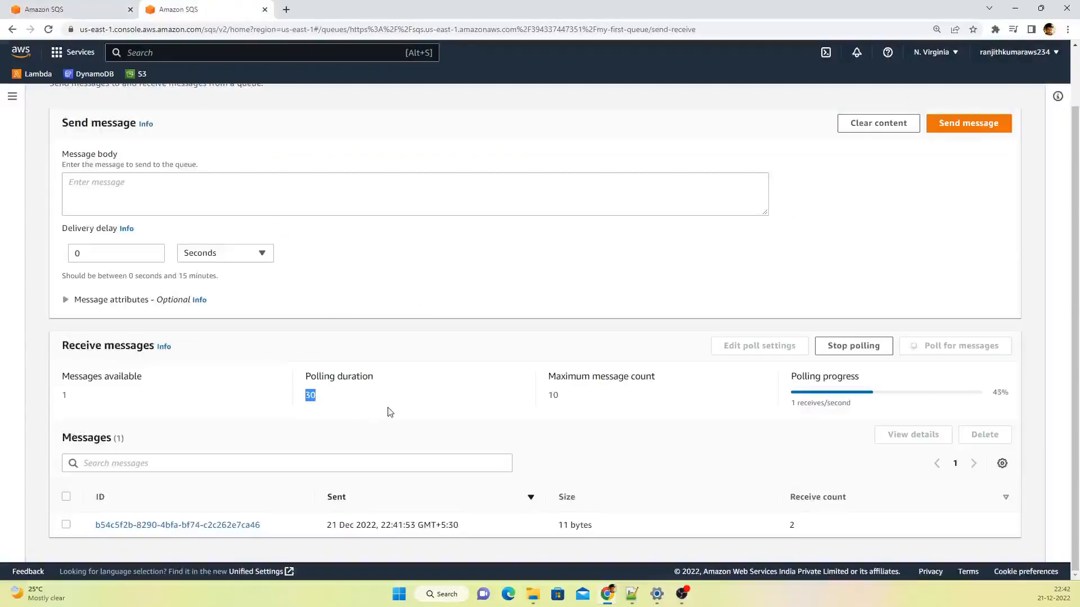
{"action": "left_click", "coordinate": [218, 397]}
{"action": "left_click_drag", "start_coordinate": [295, 388], "coordinate": [281, 407]}
{"action": "scroll", "coordinate": [210, 327], "scroll_direction": "up", "scroll_amount": 2}
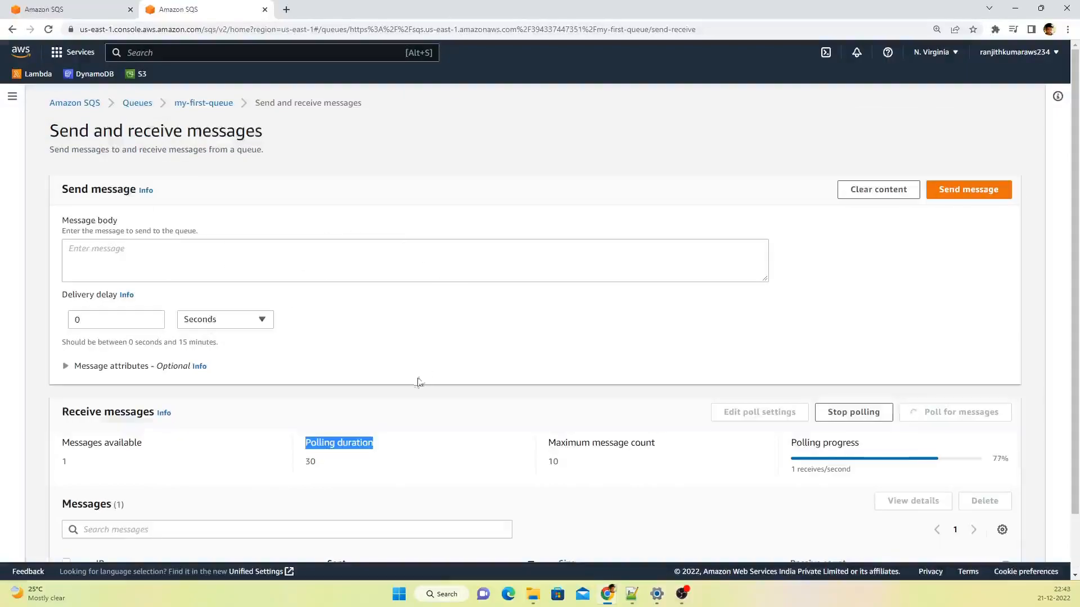
{"action": "left_click", "coordinate": [395, 346]}
{"action": "scroll", "coordinate": [438, 333], "scroll_direction": "down", "scroll_amount": 1}
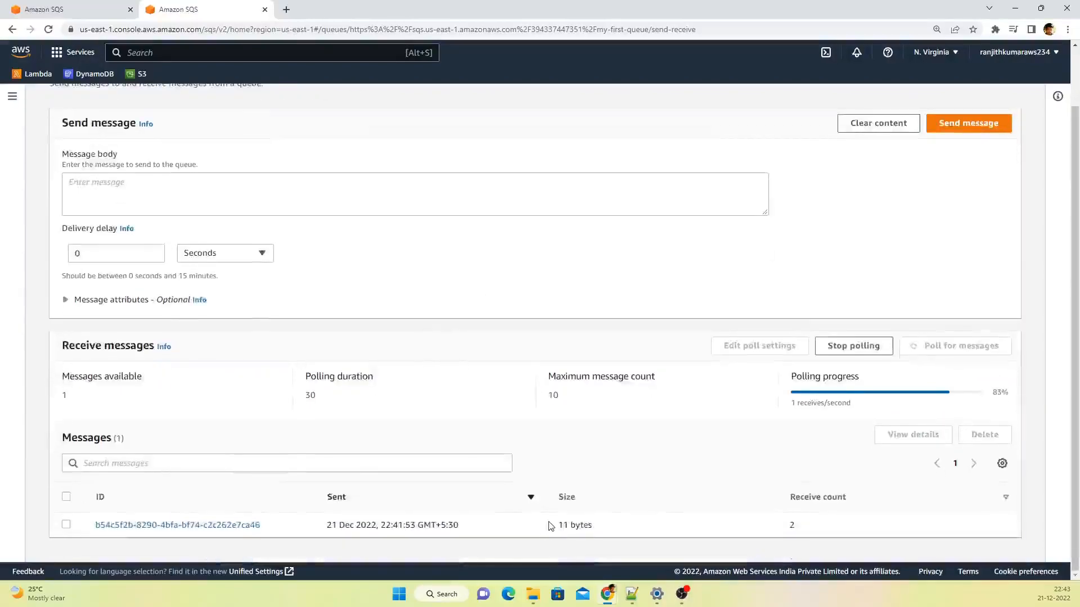
Step: Stop polling in the duplicate tab and delete the received message from the queue
{"action": "left_click", "coordinate": [837, 347]}
{"action": "left_click", "coordinate": [66, 525]}
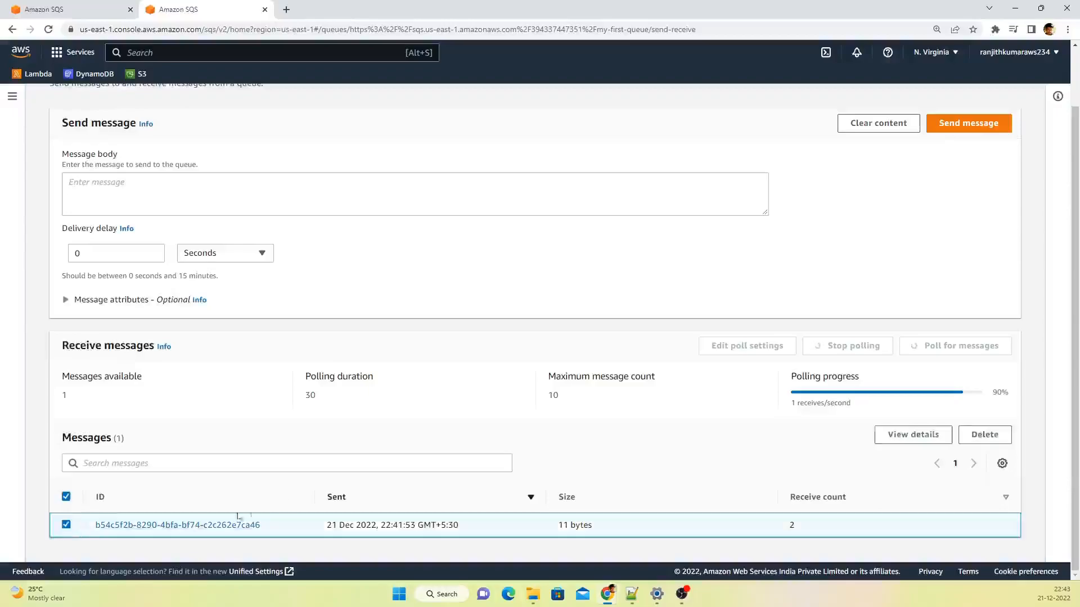
{"action": "left_click", "coordinate": [978, 437]}
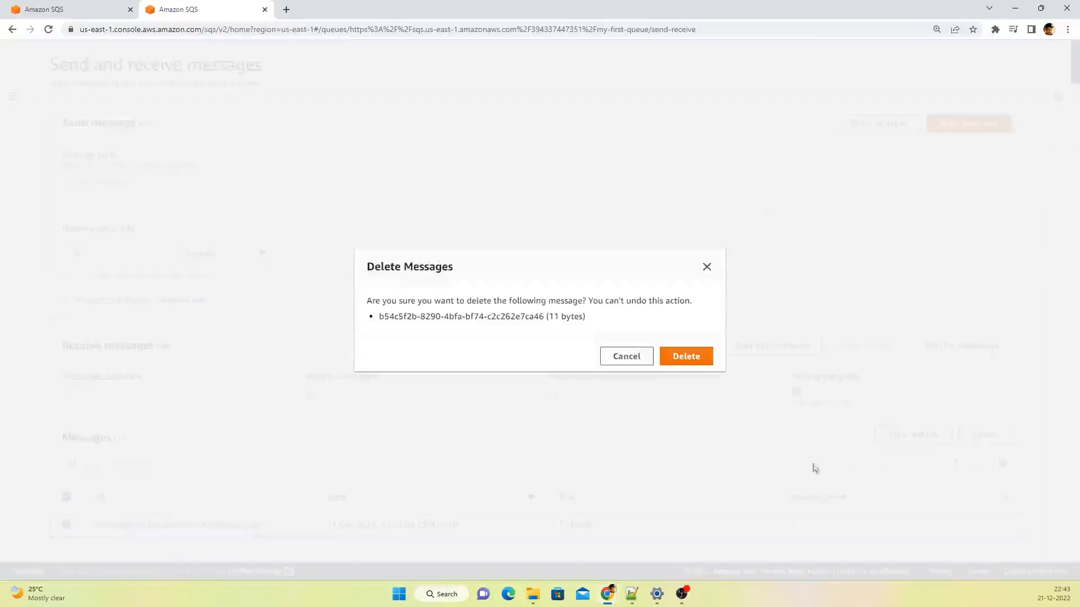
{"action": "left_click", "coordinate": [698, 356]}
Step: Poll the queue again from the original tab to check for the deleted message, and stop polling
{"action": "left_click", "coordinate": [63, 9]}
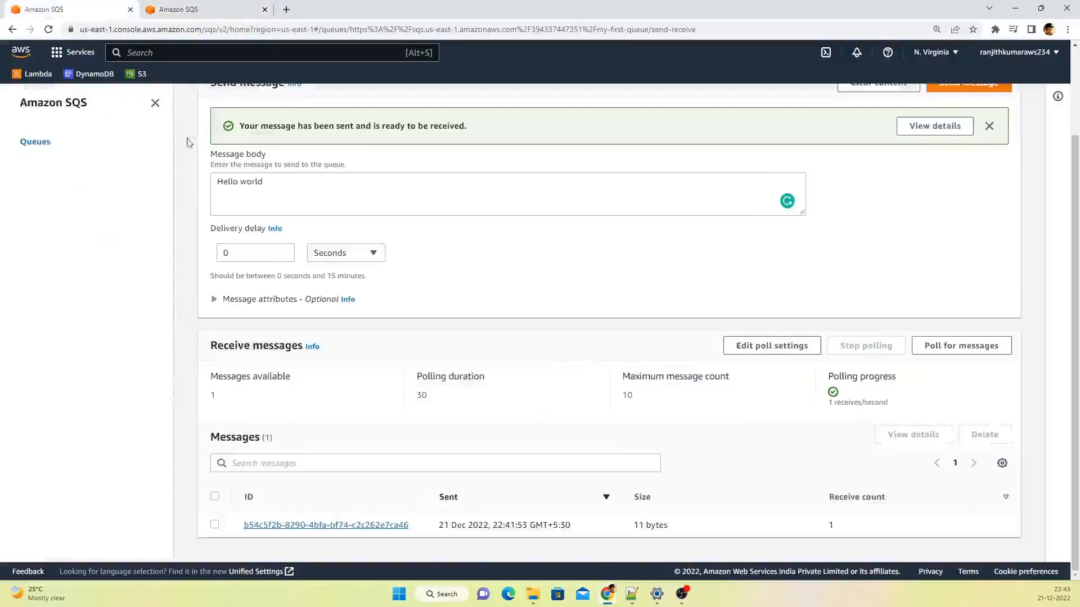
{"action": "left_click", "coordinate": [962, 346]}
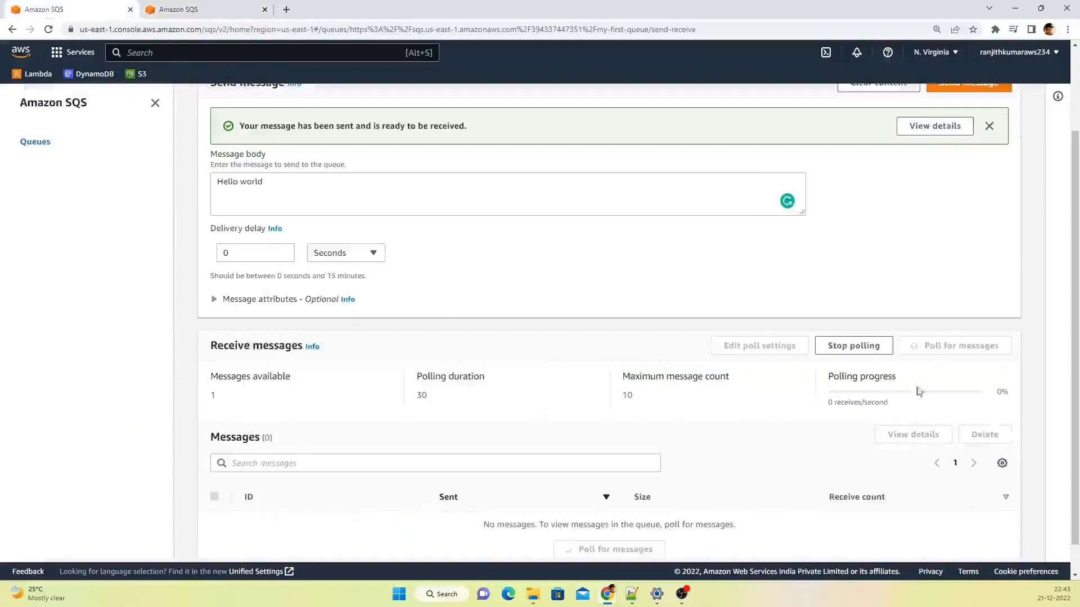
{"action": "left_click", "coordinate": [853, 348]}
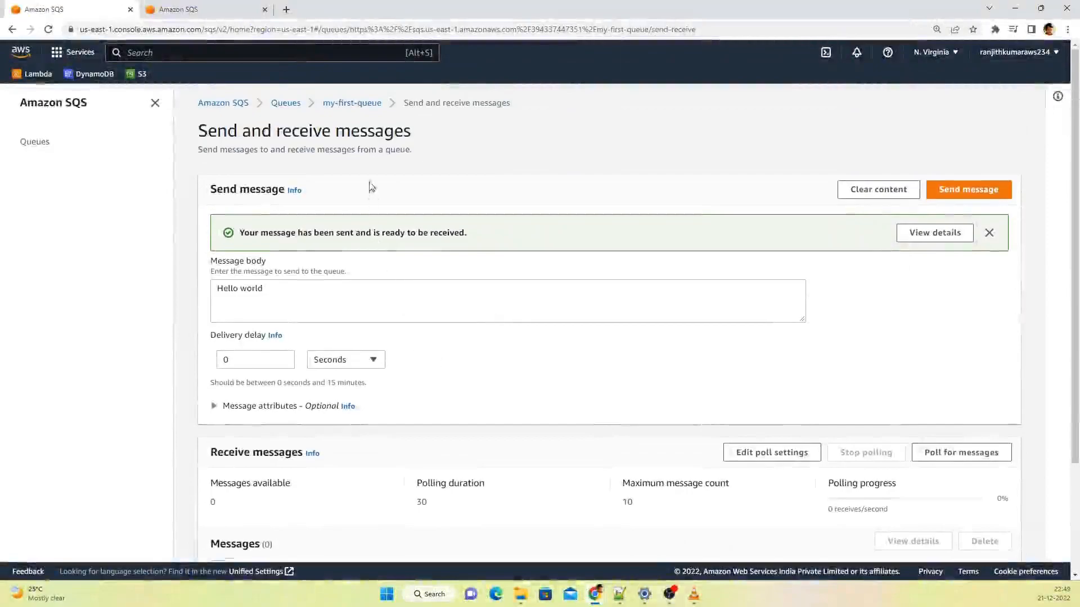
Step: Review the editable configuration of my-first-queue, including its visibility timeout and access policy, and return to the queue details
{"action": "left_click", "coordinate": [355, 103]}
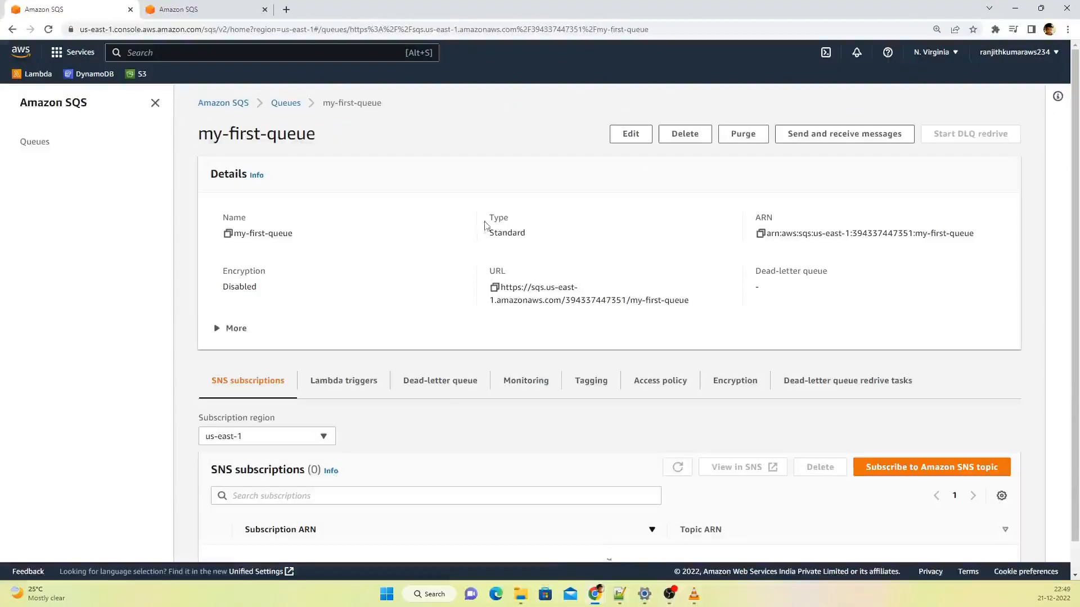
{"action": "left_click", "coordinate": [625, 136]}
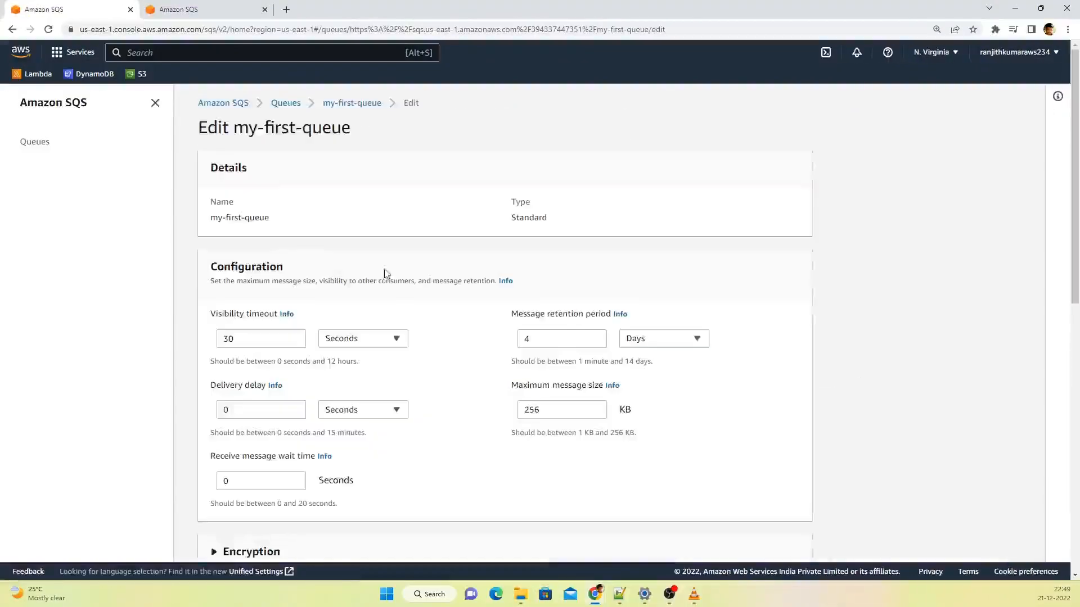
{"action": "left_click", "coordinate": [249, 343]}
{"action": "scroll", "coordinate": [438, 422], "scroll_direction": "down", "scroll_amount": 4}
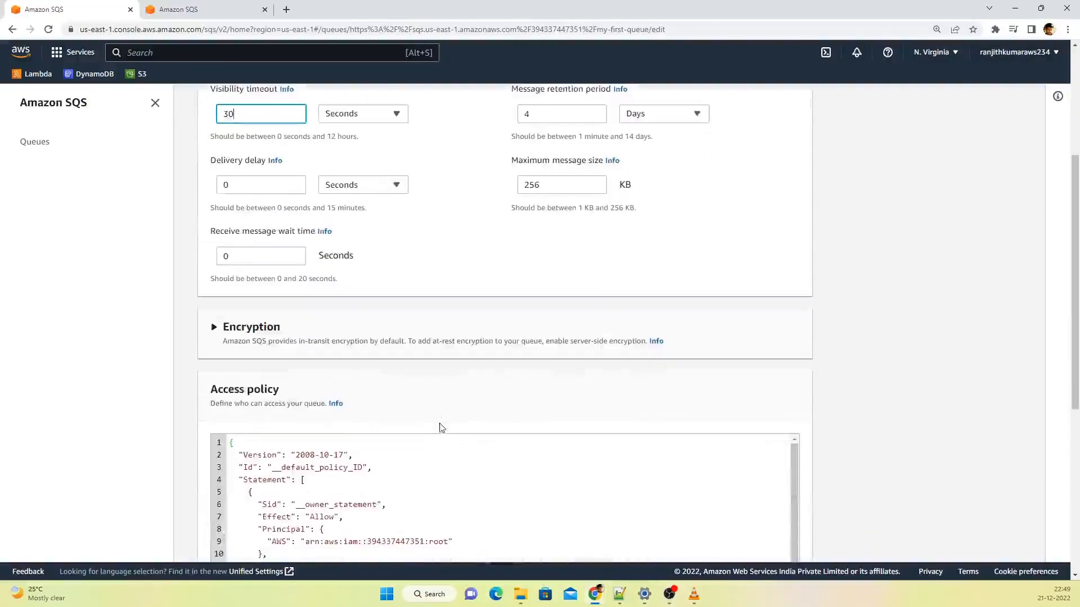
{"action": "scroll", "coordinate": [425, 373], "scroll_direction": "up", "scroll_amount": 4}
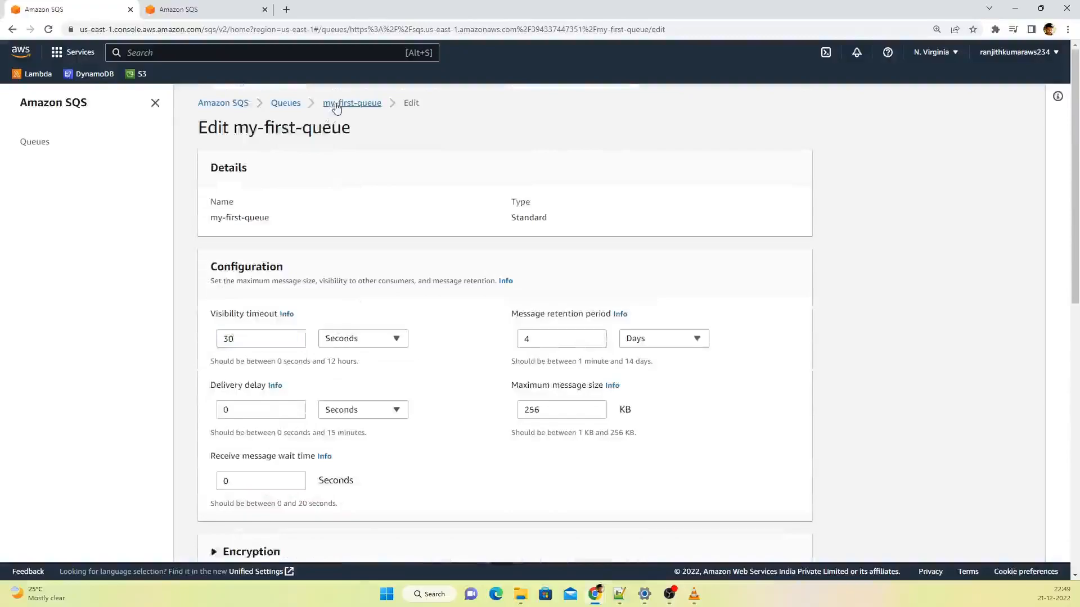
{"action": "left_click", "coordinate": [351, 103]}
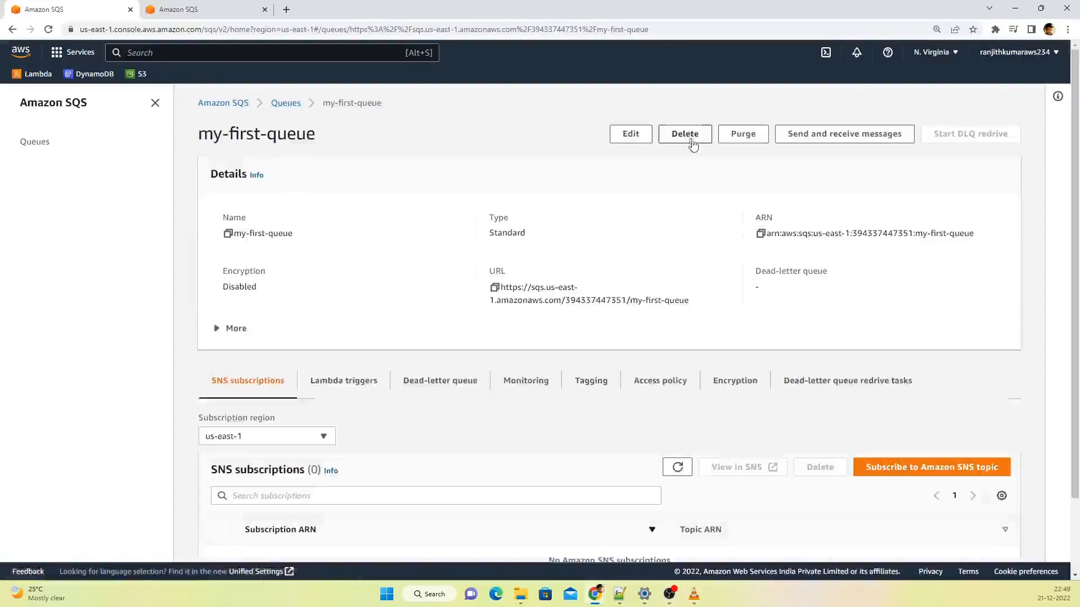
Step: Open the purge confirmation for my-first-queue and cancel it
{"action": "left_click", "coordinate": [743, 135]}
{"action": "left_click", "coordinate": [484, 350]}
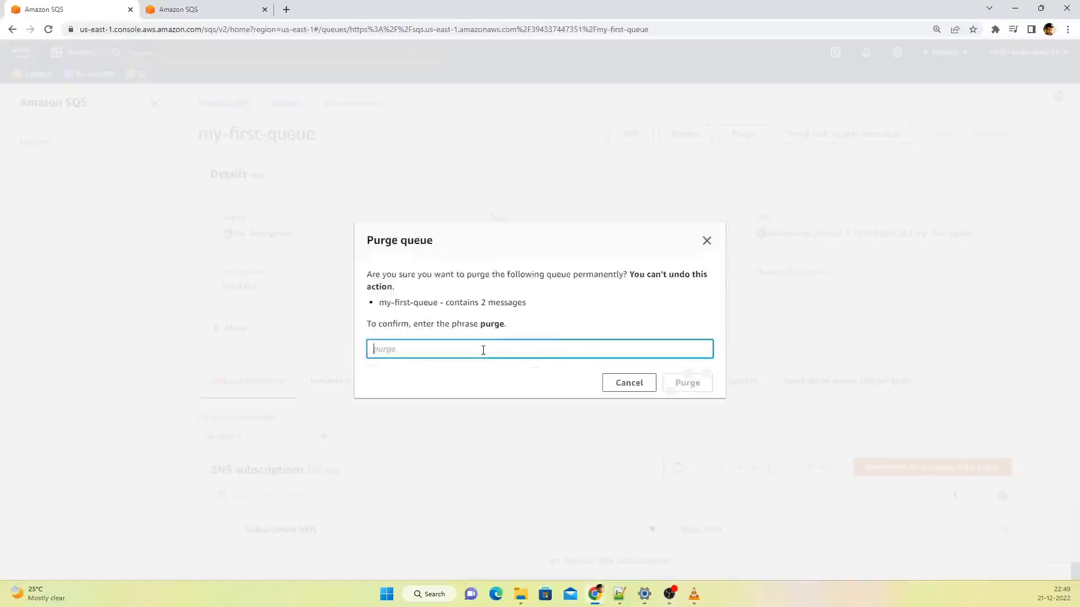
{"action": "left_click", "coordinate": [607, 379]}
Step: Delete my-first-queue, confirming with the phrase "delete"
{"action": "left_click", "coordinate": [688, 133]}
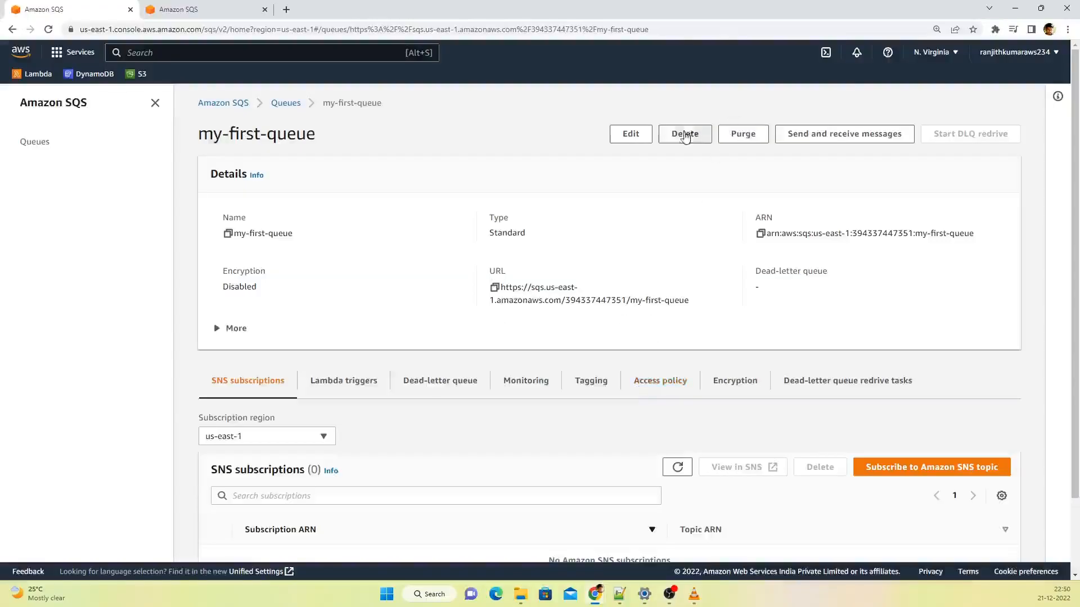
{"action": "left_click", "coordinate": [467, 346]}
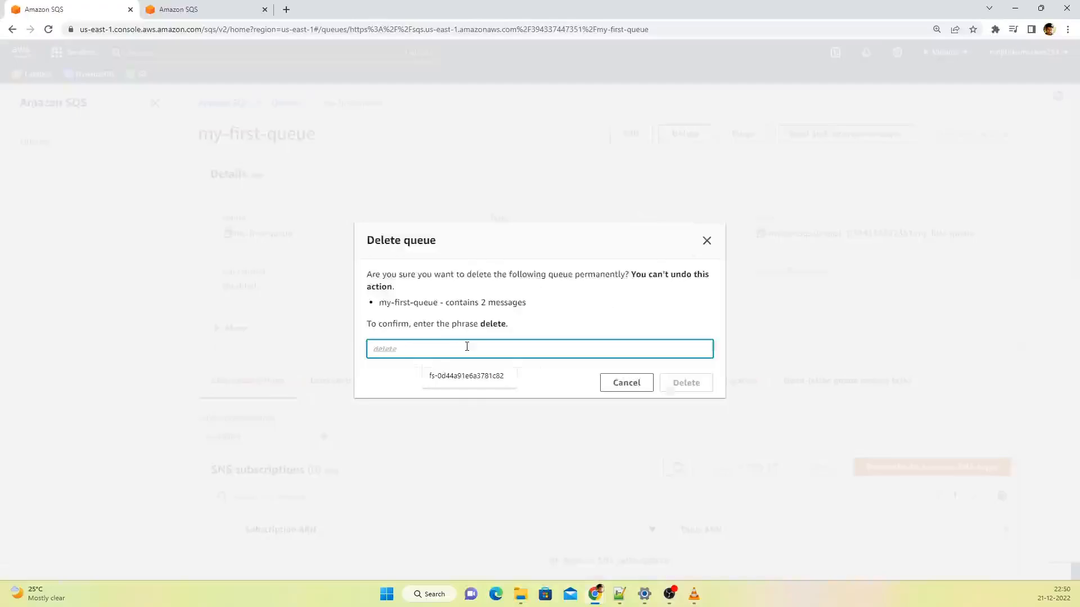
{"action": "type", "text": "delete"}
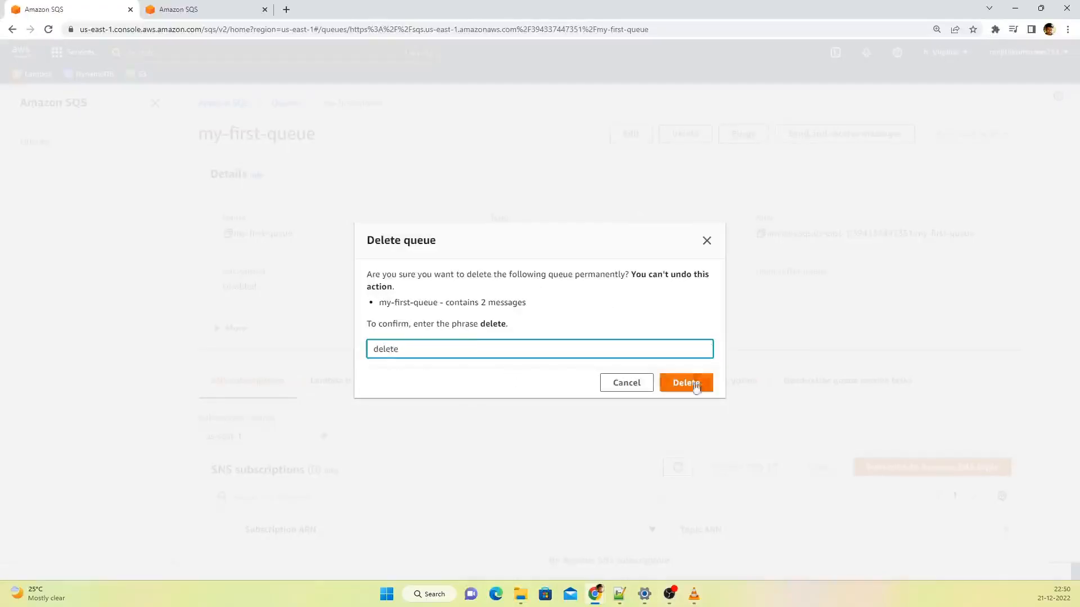